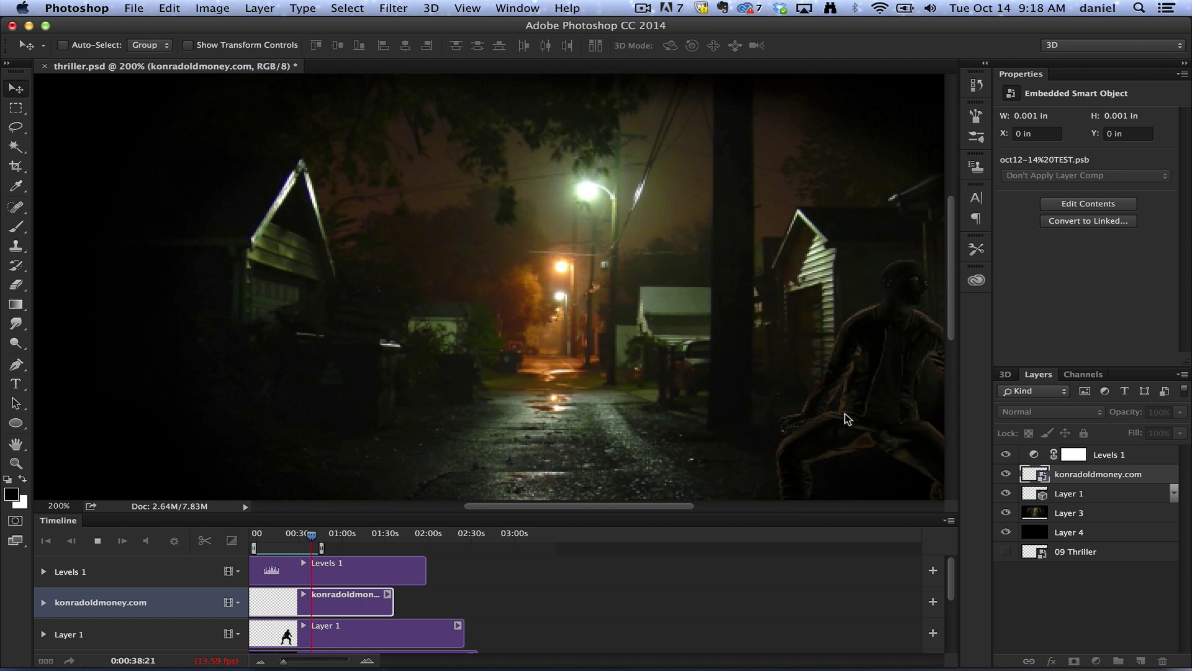
Stop the thriller.psd timeline playback at about 39 seconds
key("space")
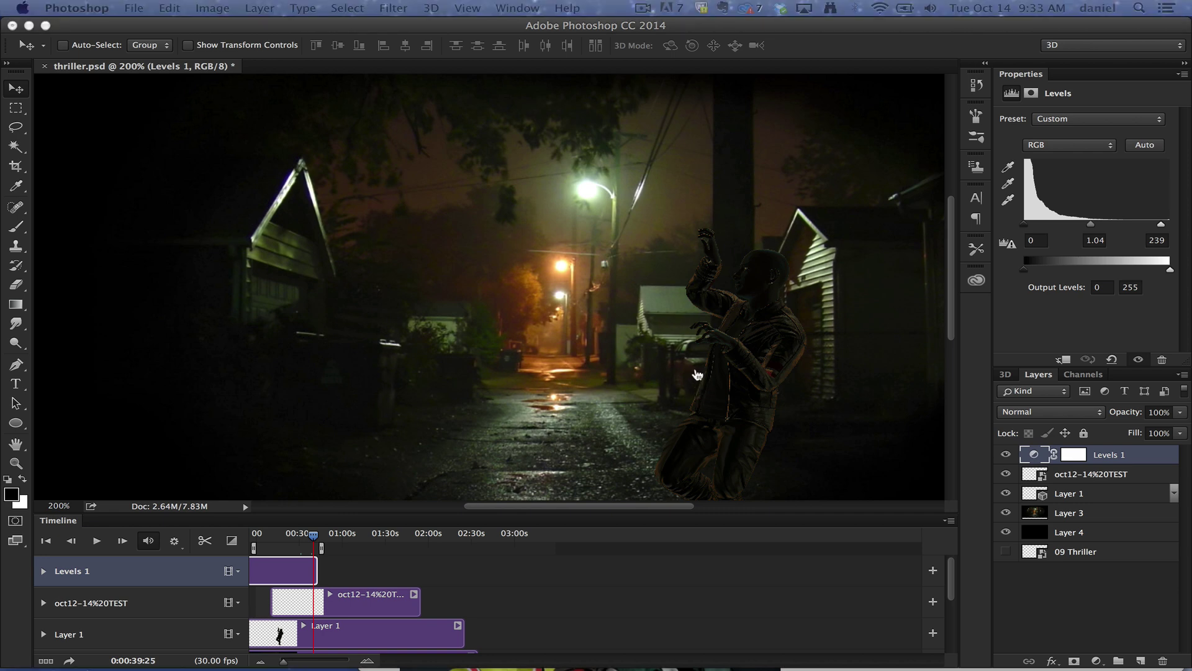
Switch to Safari and browse the DAZ 3D products page
key("super+Tab")
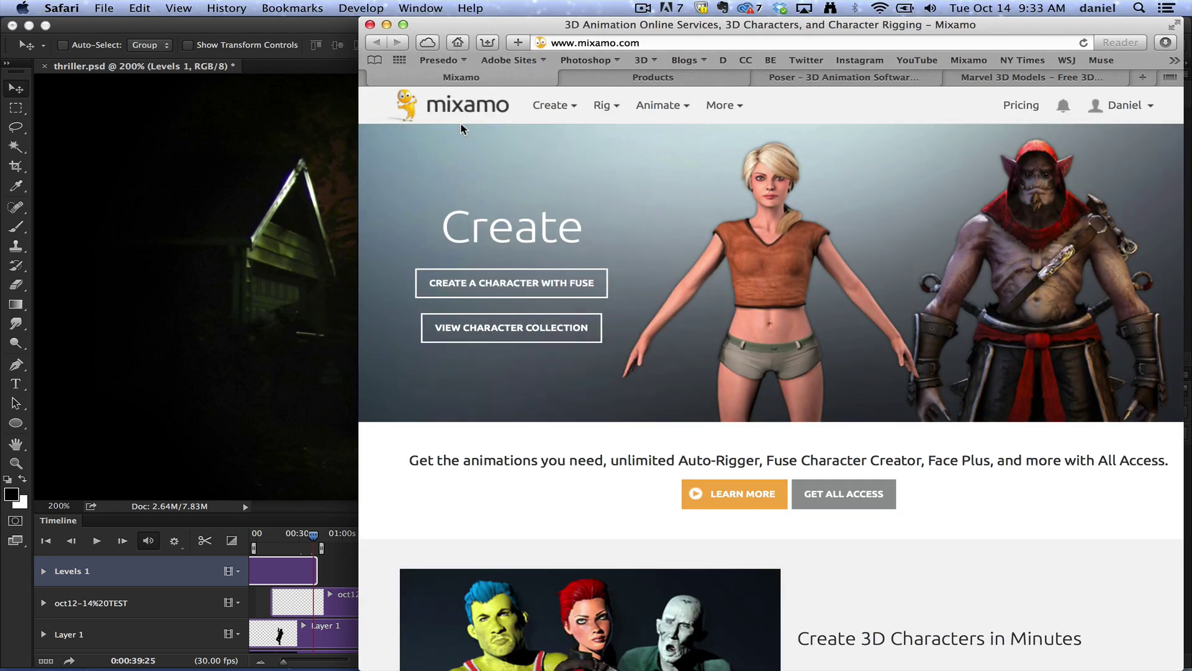
mouse_move(713, 245)
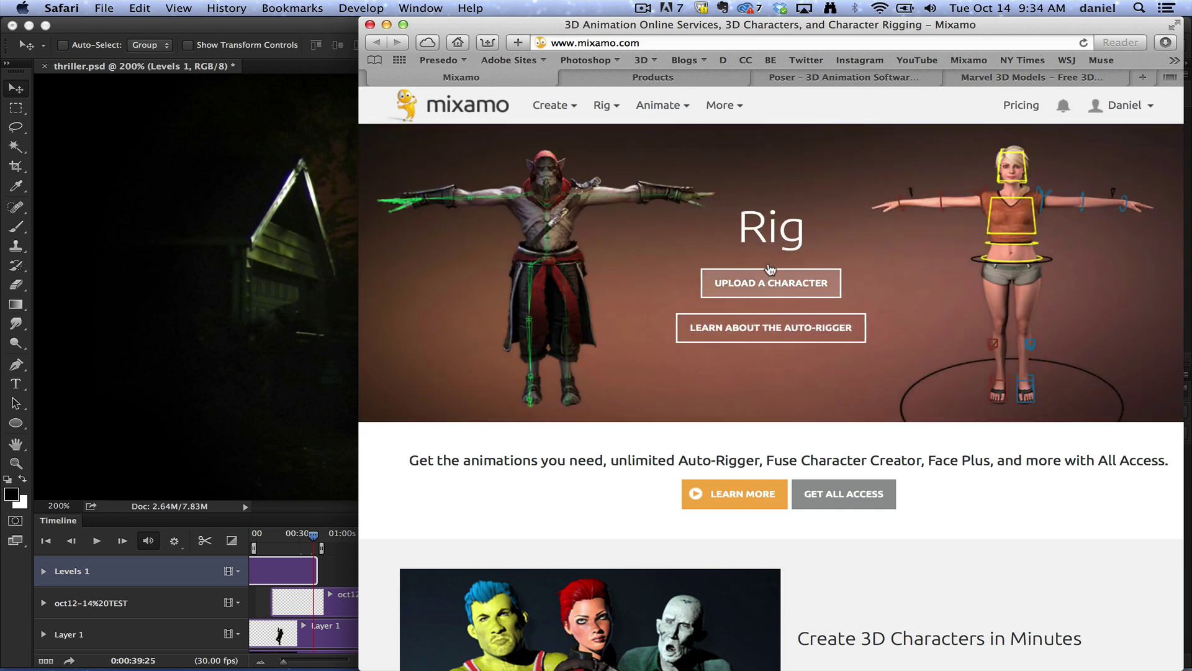
left_click(707, 80)
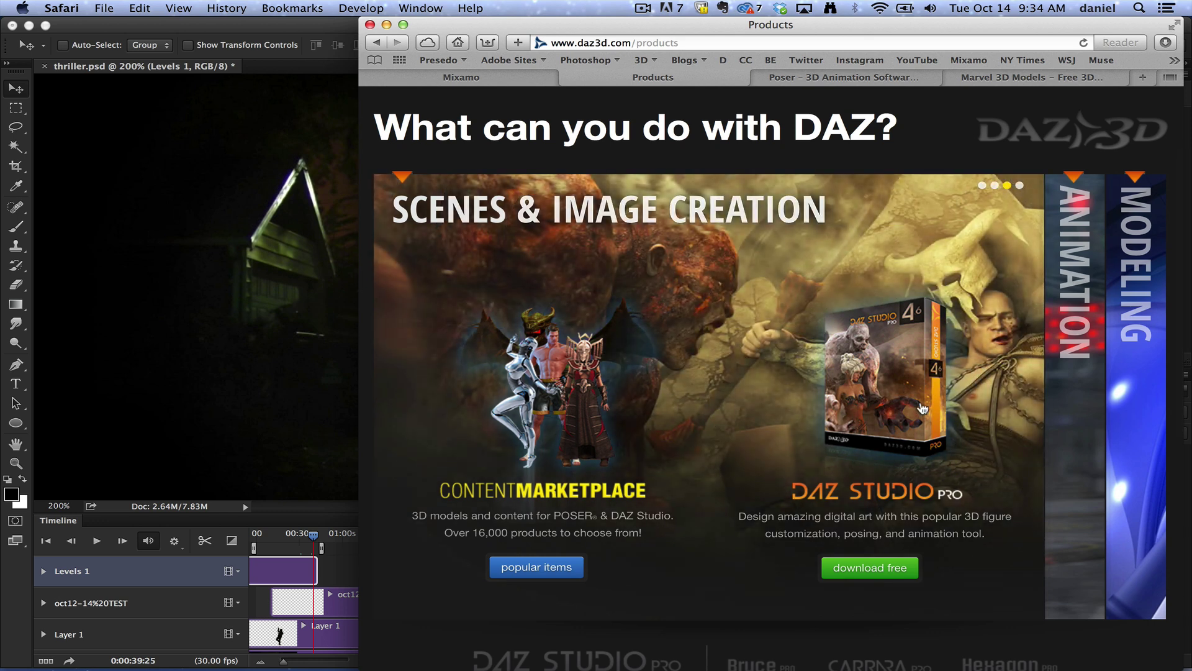
scroll(922, 408, "down", 7)
scroll(922, 408, "up", 7)
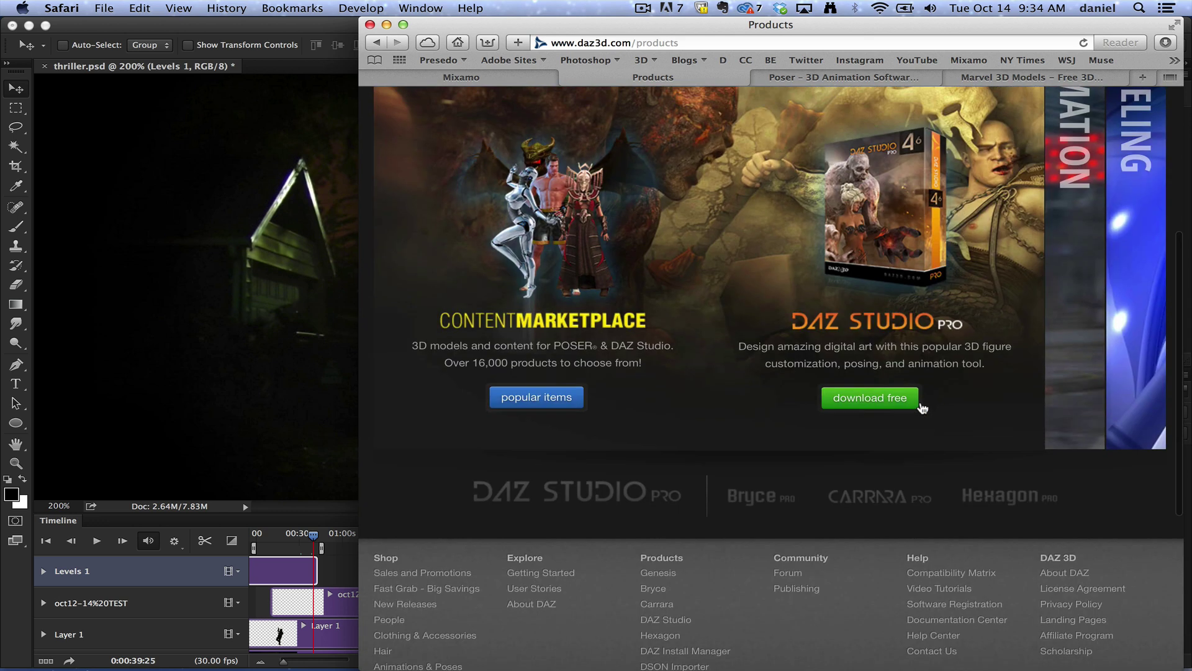
Browse Smith Micro's Poser page listing Poser Pro Game Dev, Poser Pro 2014 and Poser 10
left_click(832, 75)
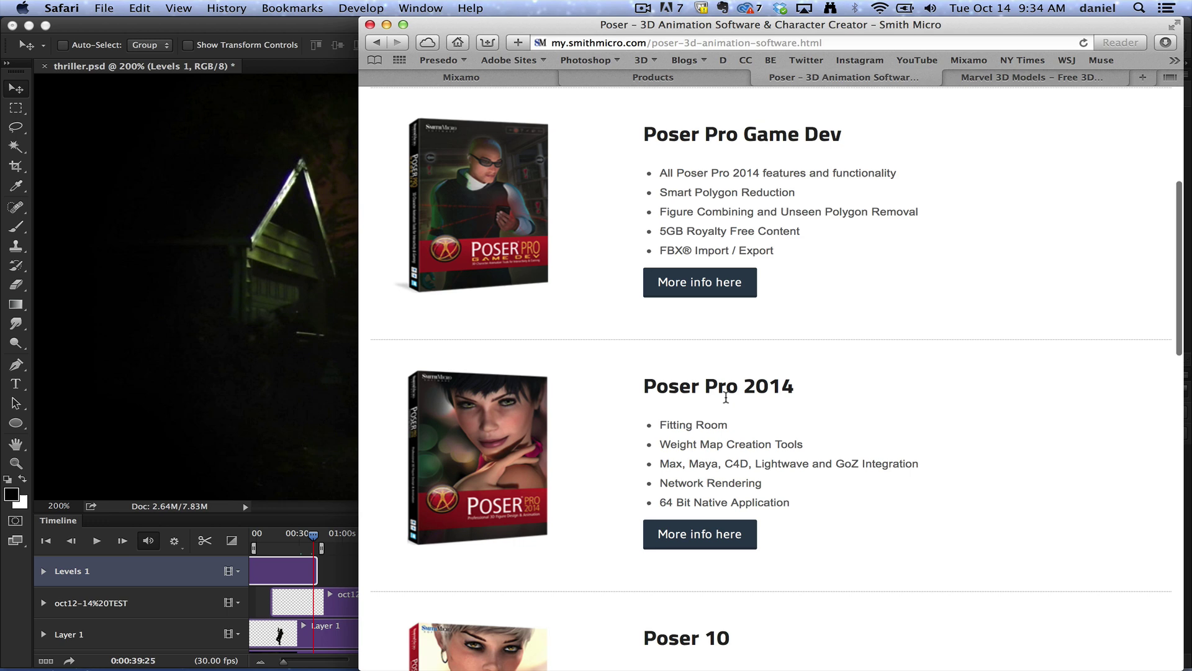
scroll(920, 494, "down", 5)
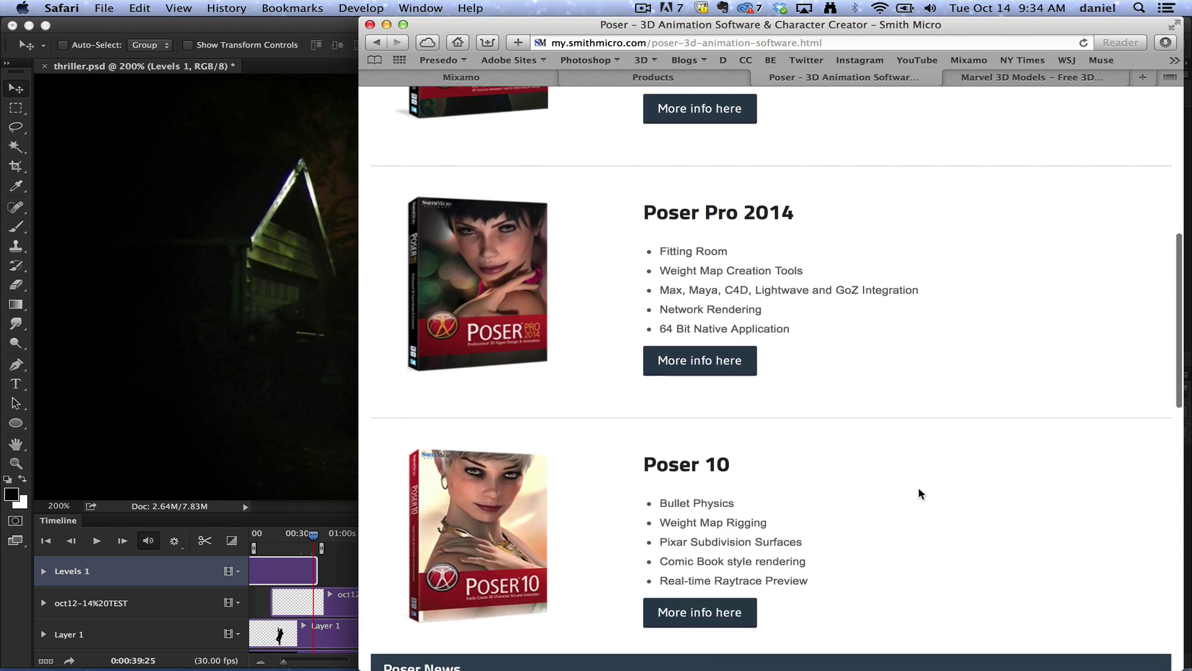
scroll(920, 493, "up", 6)
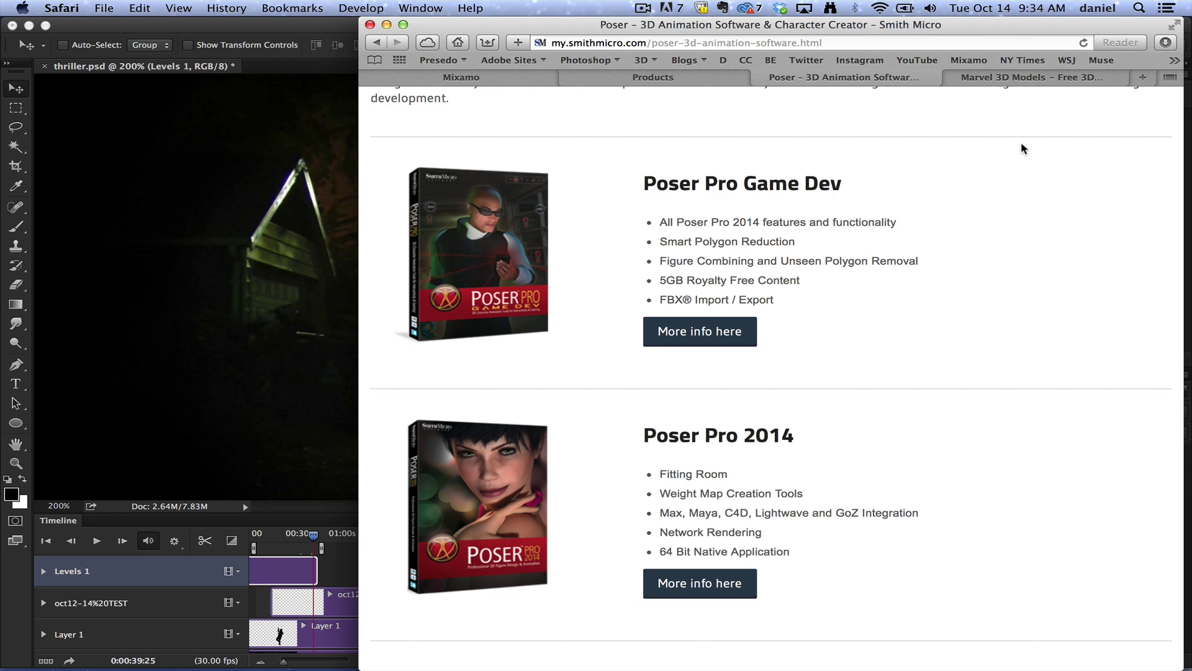
Look over TF3DM's Marvel 3D model results, then return to the Mixamo homepage
left_click(1024, 80)
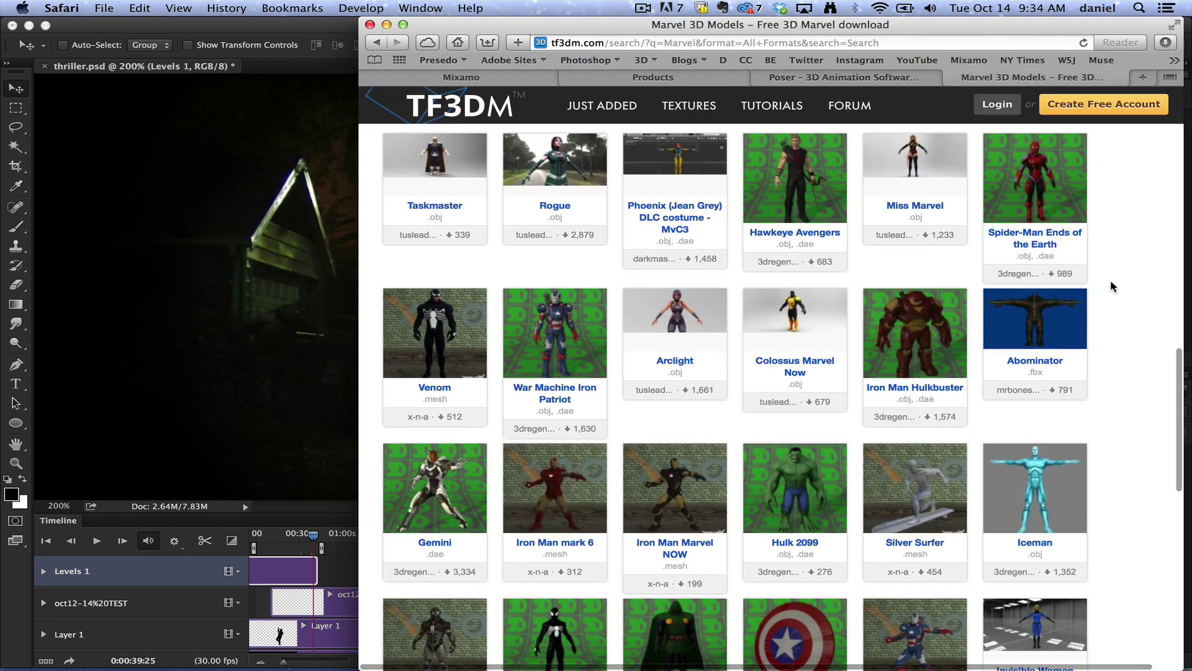
mouse_move(1024, 203)
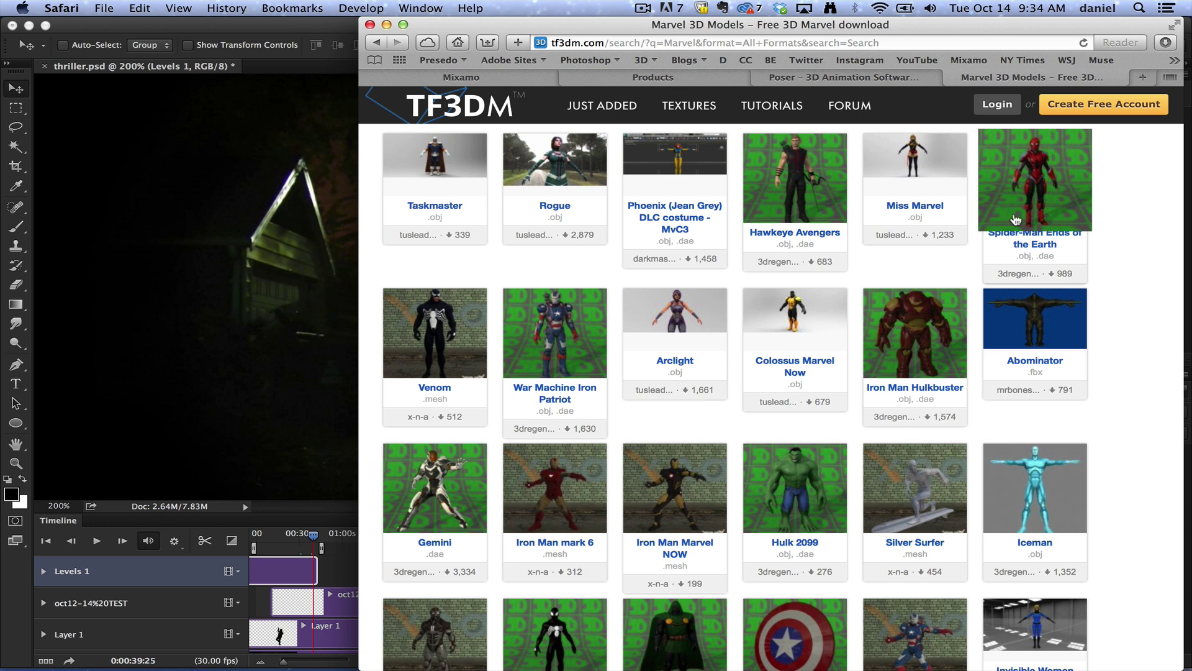
mouse_move(804, 503)
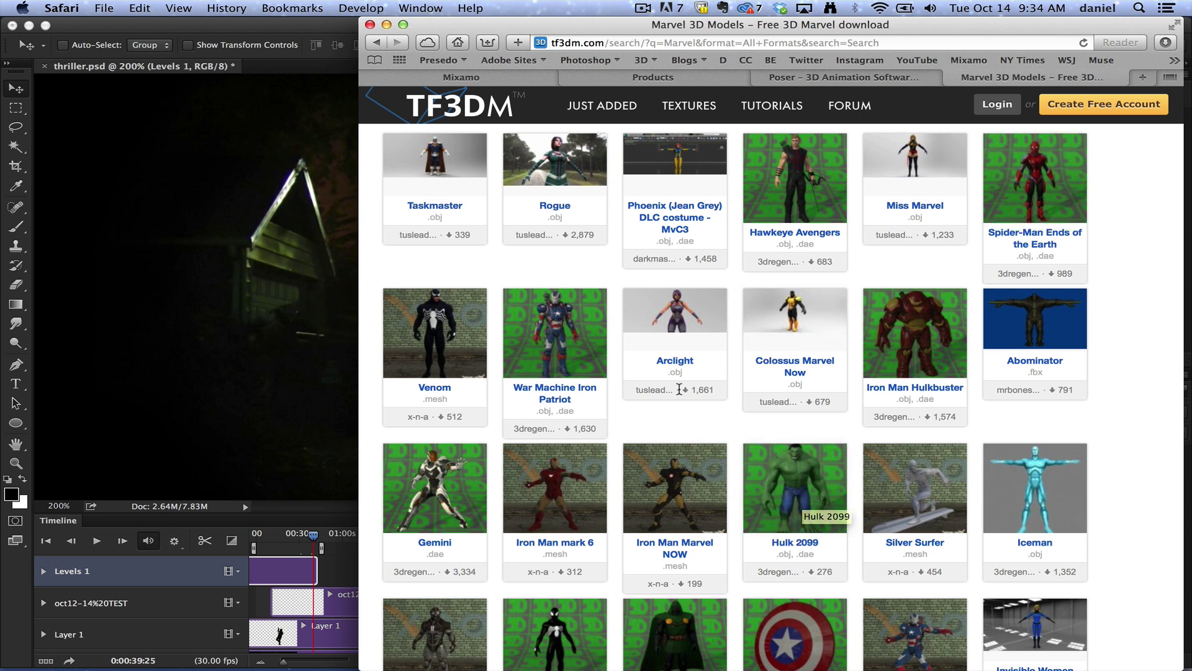
left_click(490, 79)
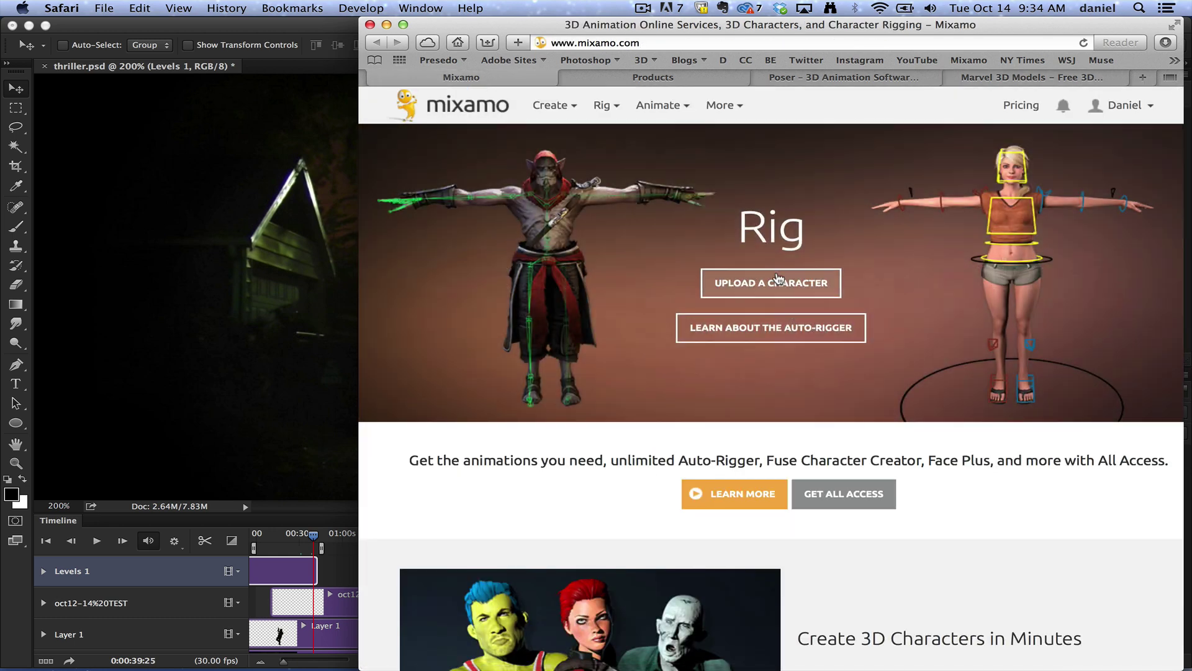
Open Mixamo's Auto-Rigger and review its FBX and OBJ upload format instructions
mouse_move(597, 122)
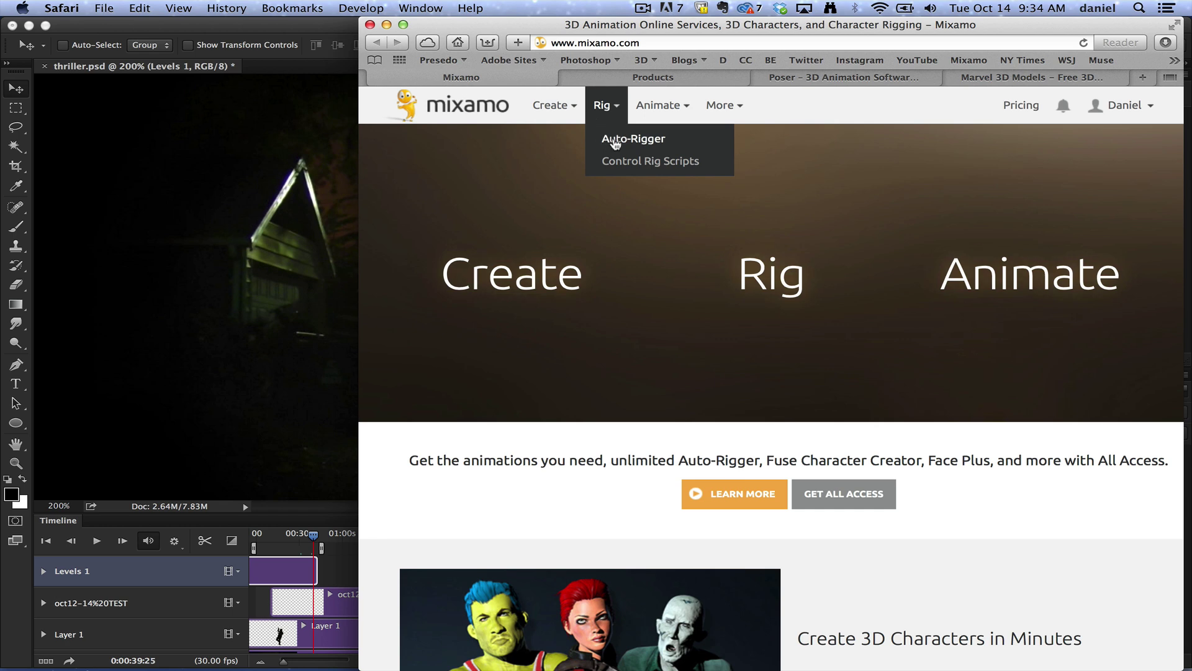
left_click(621, 141)
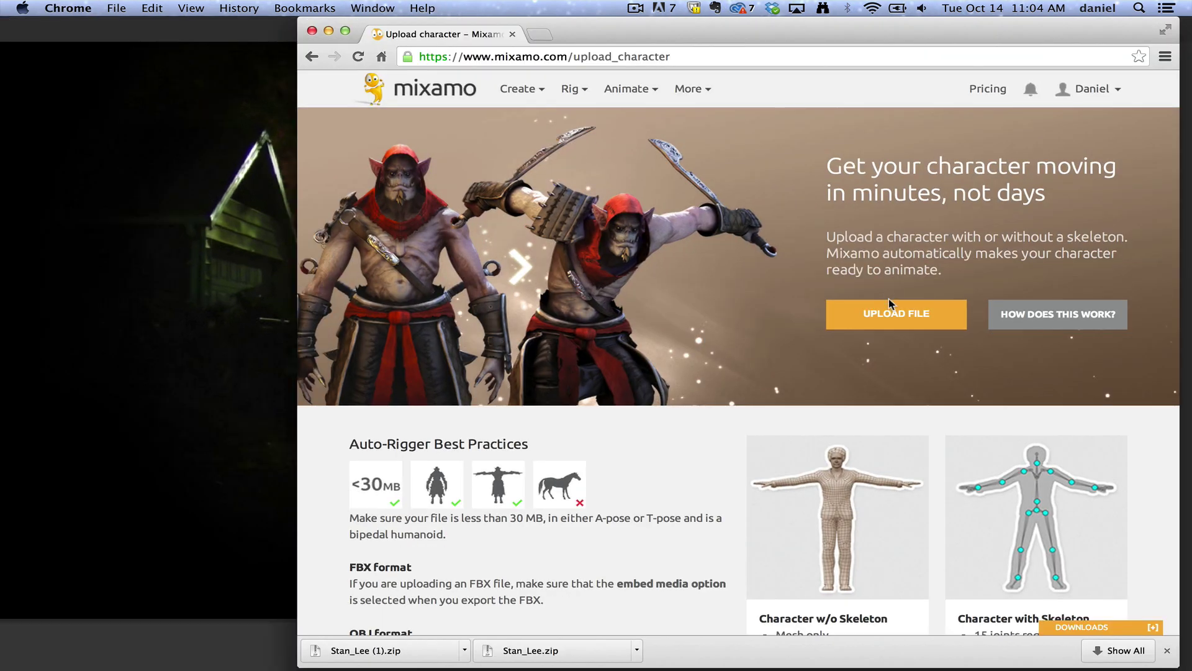
scroll(622, 385, "down", 4)
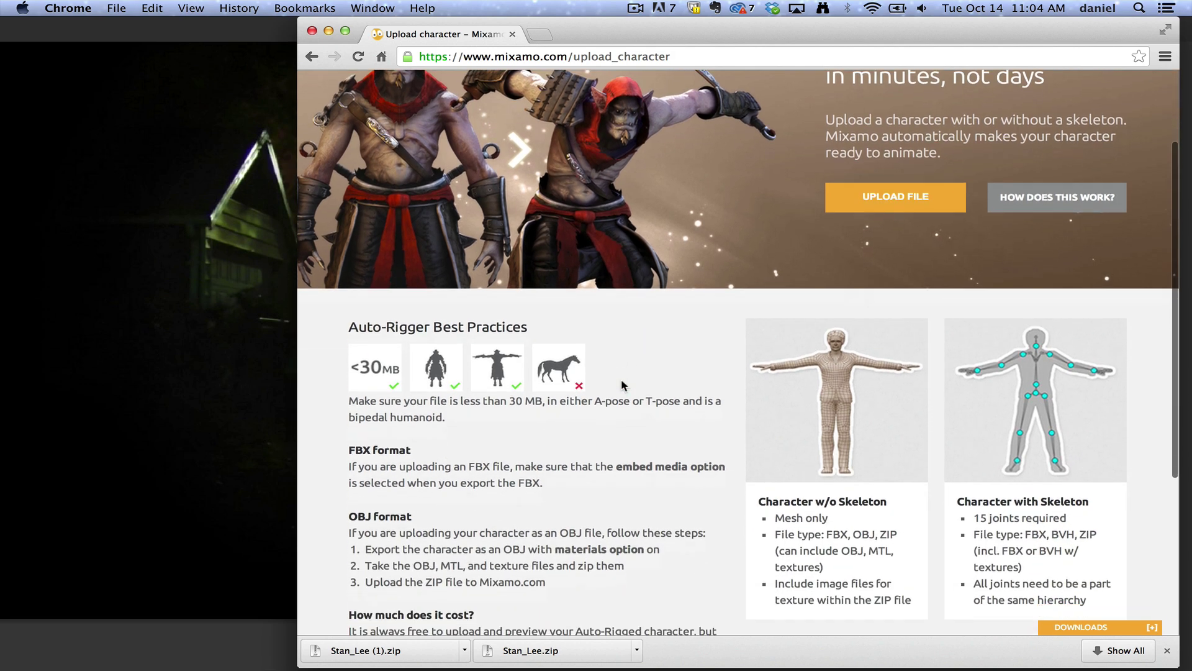
scroll(621, 380, "down", 1)
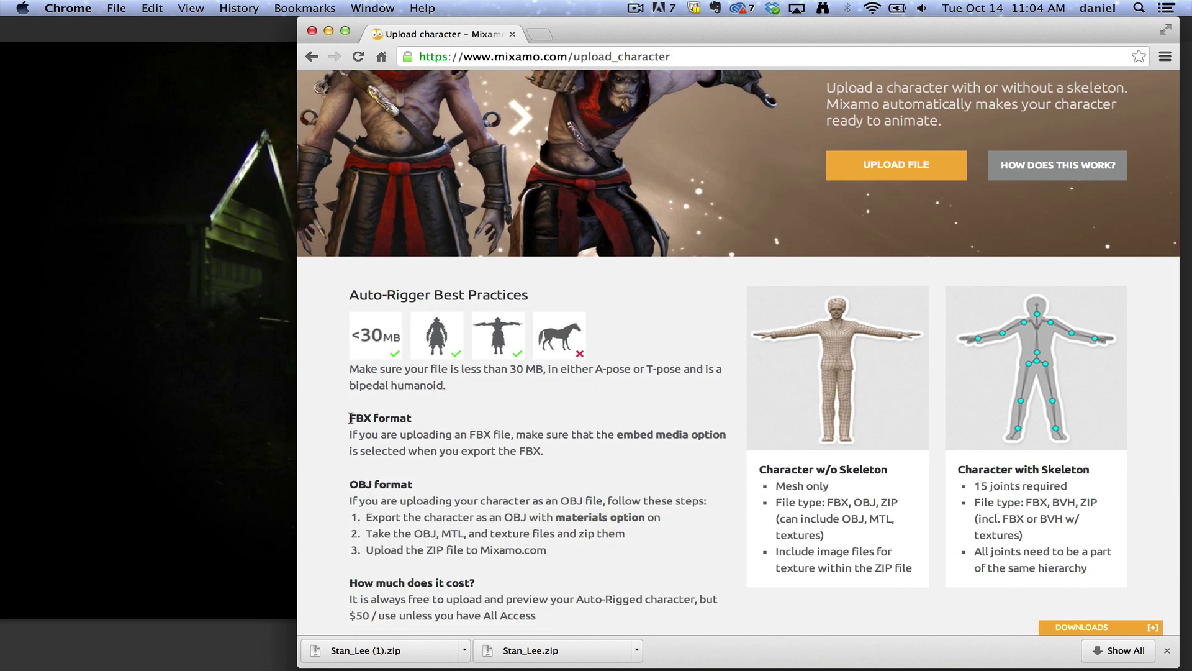
left_click_drag(350, 419, 407, 419)
mouse_move(350, 485)
left_mouse_down()
mouse_move(419, 486)
mouse_move(362, 484)
left_mouse_up()
left_click(429, 487)
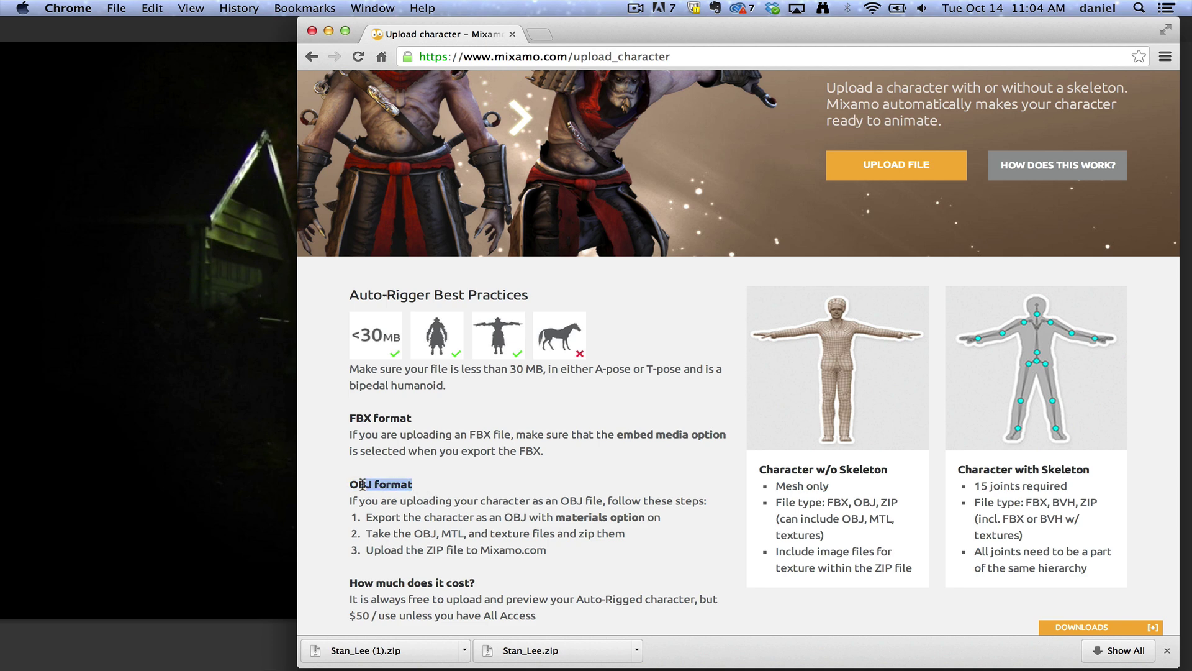
Upload the Stan Lee character zip file into the Auto-Rigger
left_click(885, 170)
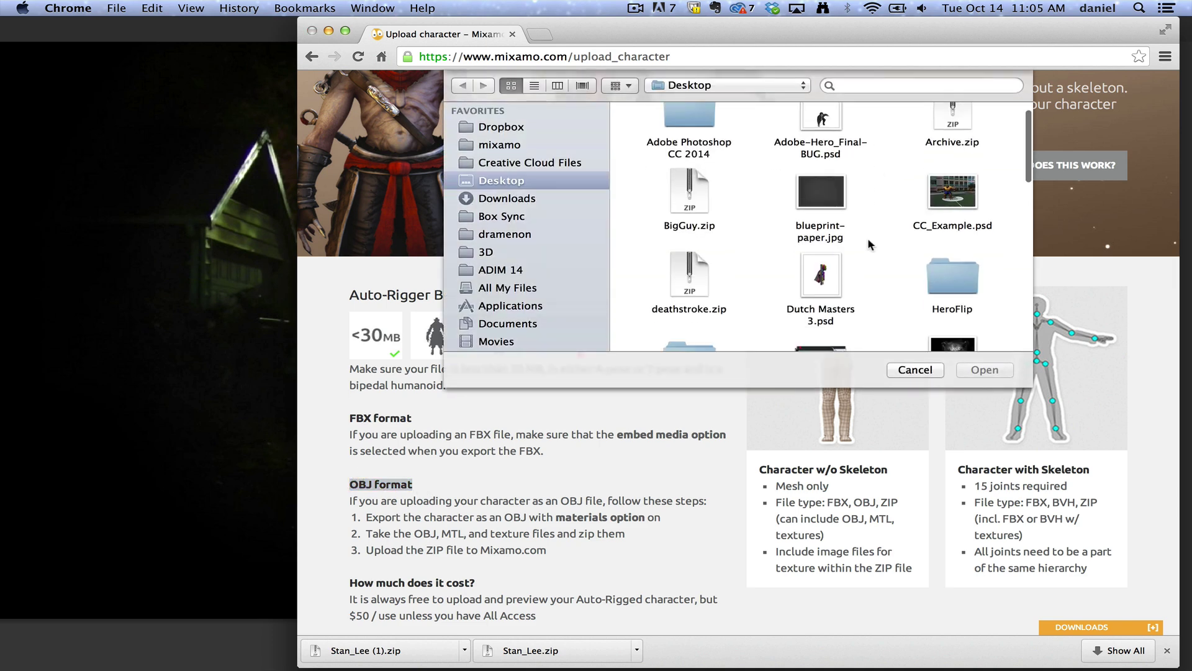
double_click(943, 146)
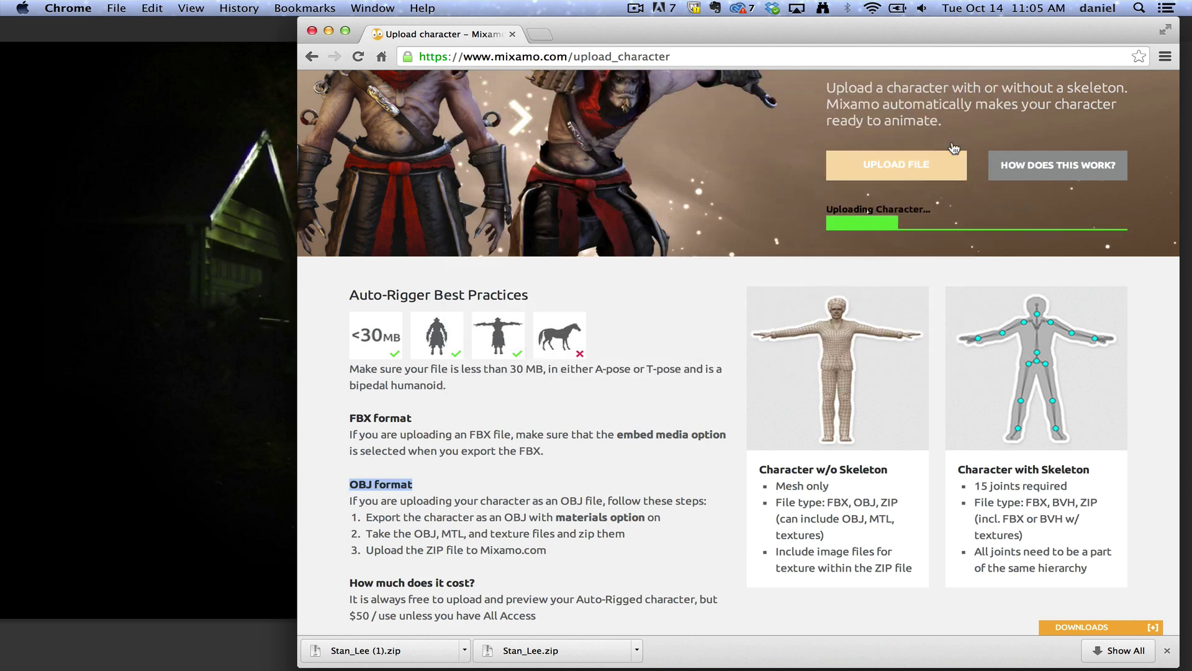
scroll(720, 428, "up", 3)
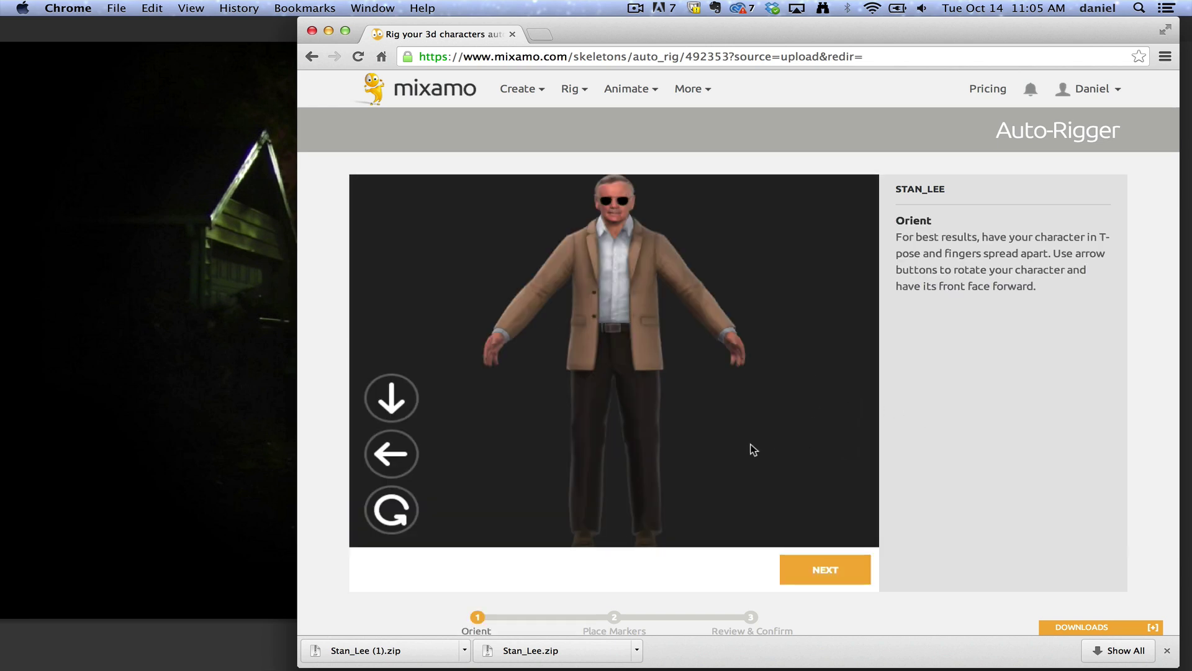
Rotate the model to face front in the Orient step and continue
left_click(382, 459)
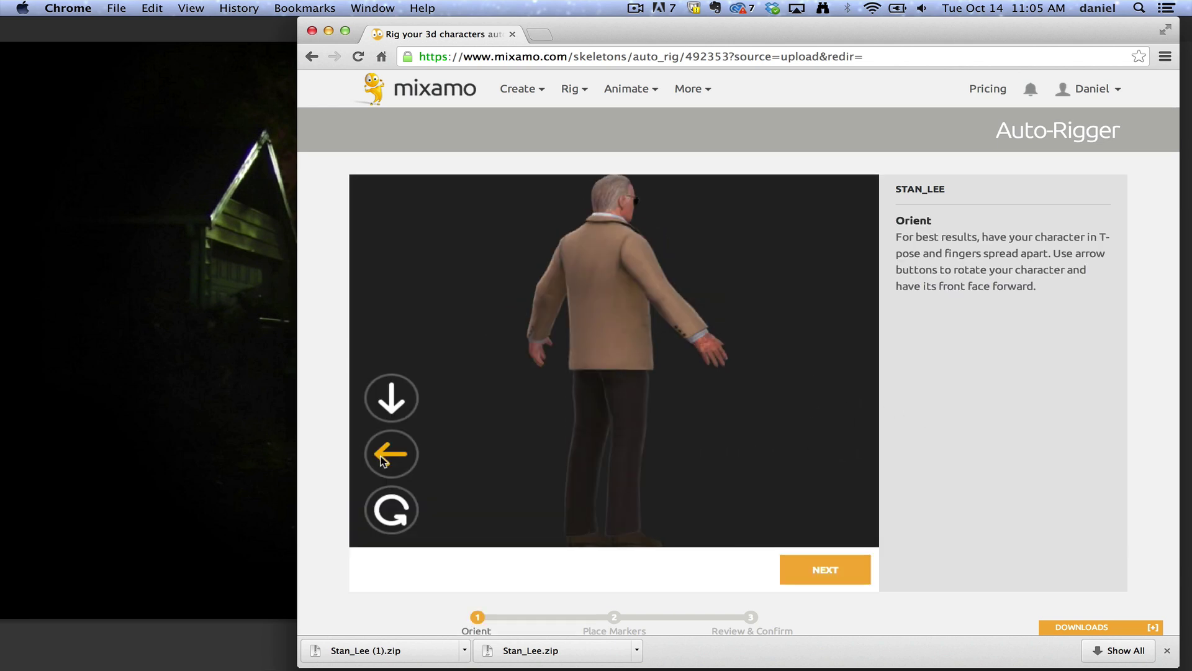
left_click(382, 460)
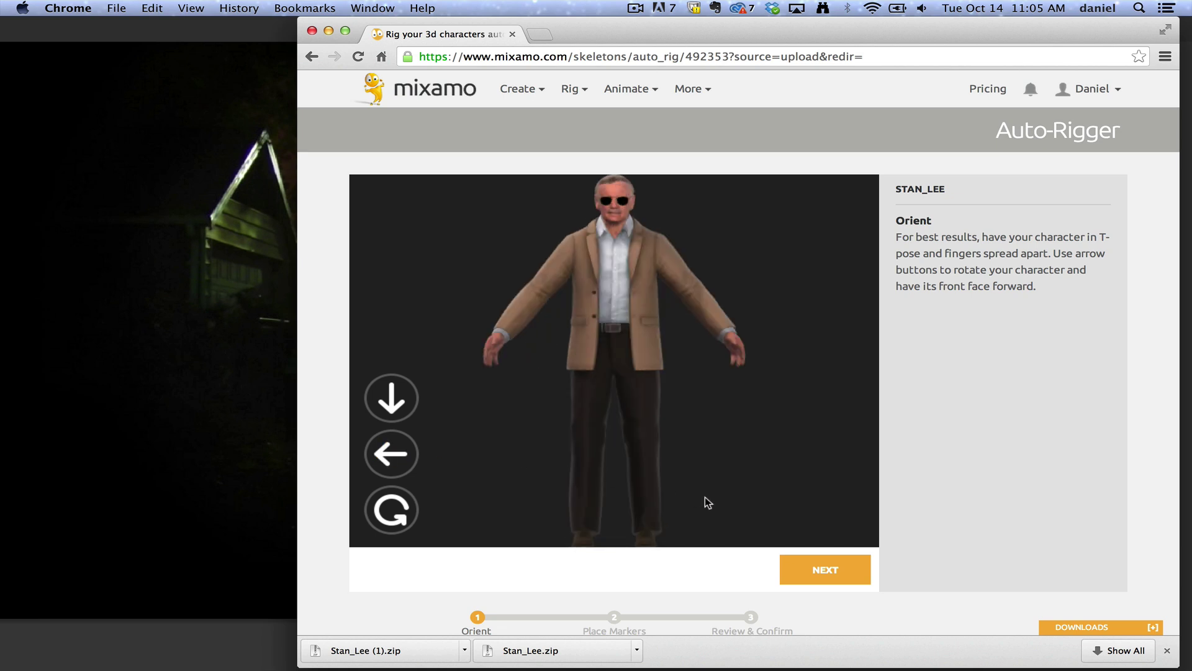
left_click(826, 574)
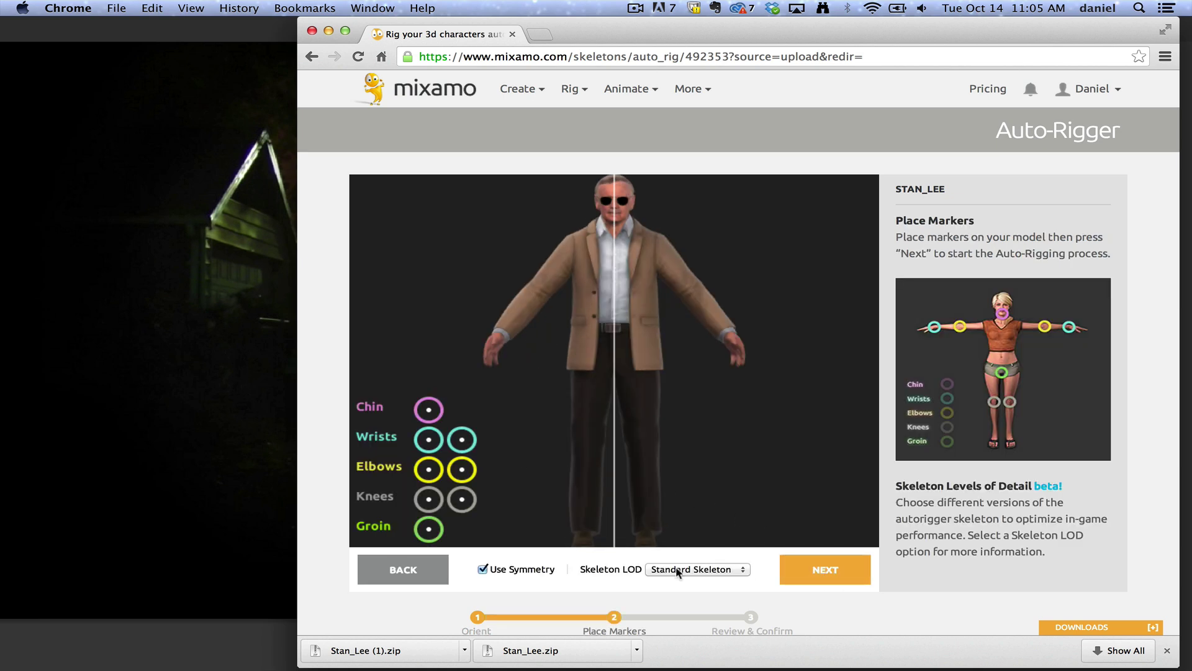
Place the chin, wrist, elbow, groin and knee markers with mirrored placement on
left_click(483, 570)
left_click(483, 571)
mouse_move(428, 412)
left_mouse_down()
mouse_move(465, 368)
mouse_move(615, 254)
mouse_move(612, 226)
left_mouse_up()
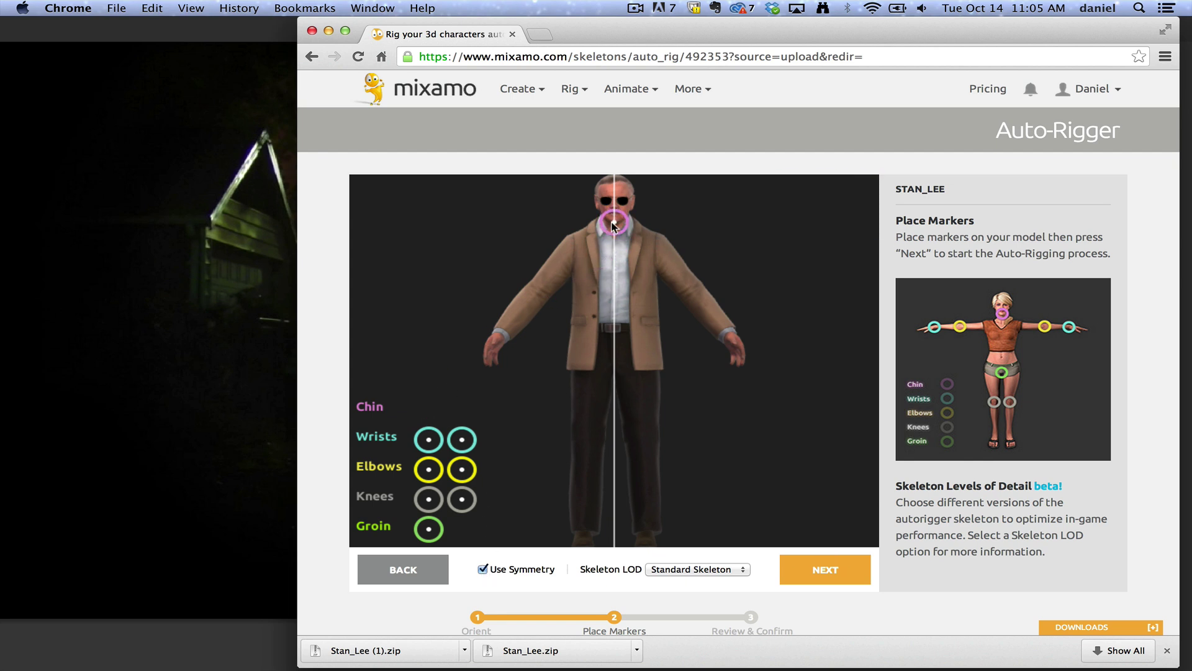
left_click_drag(428, 441, 503, 335)
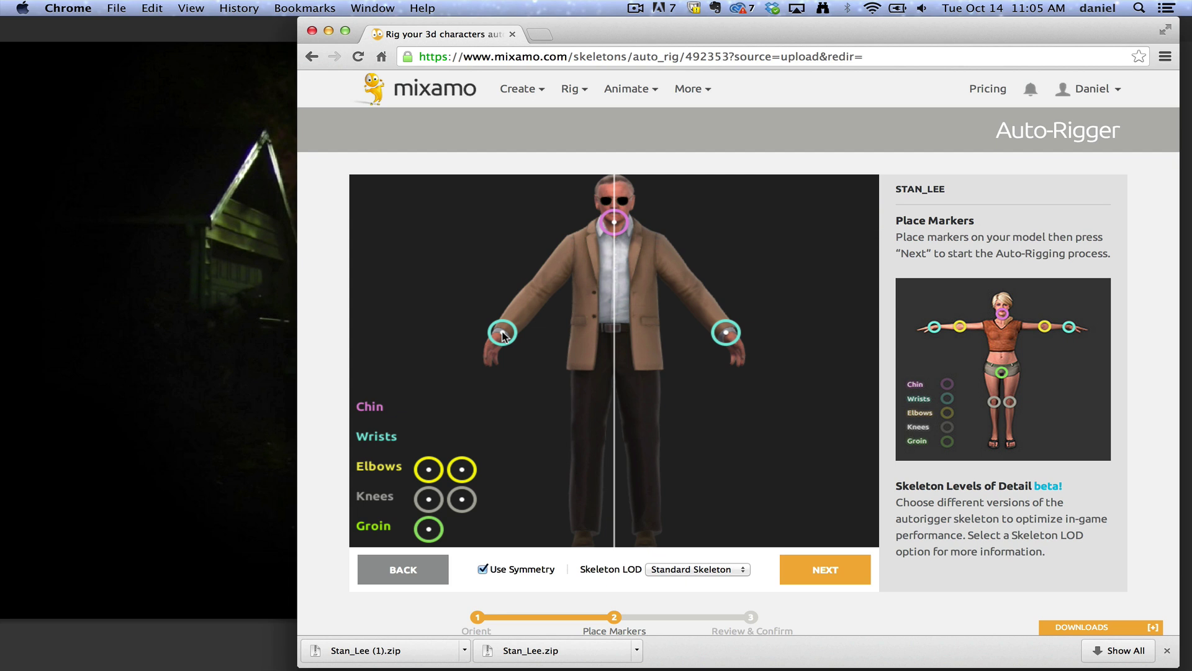
left_click_drag(433, 467, 536, 292)
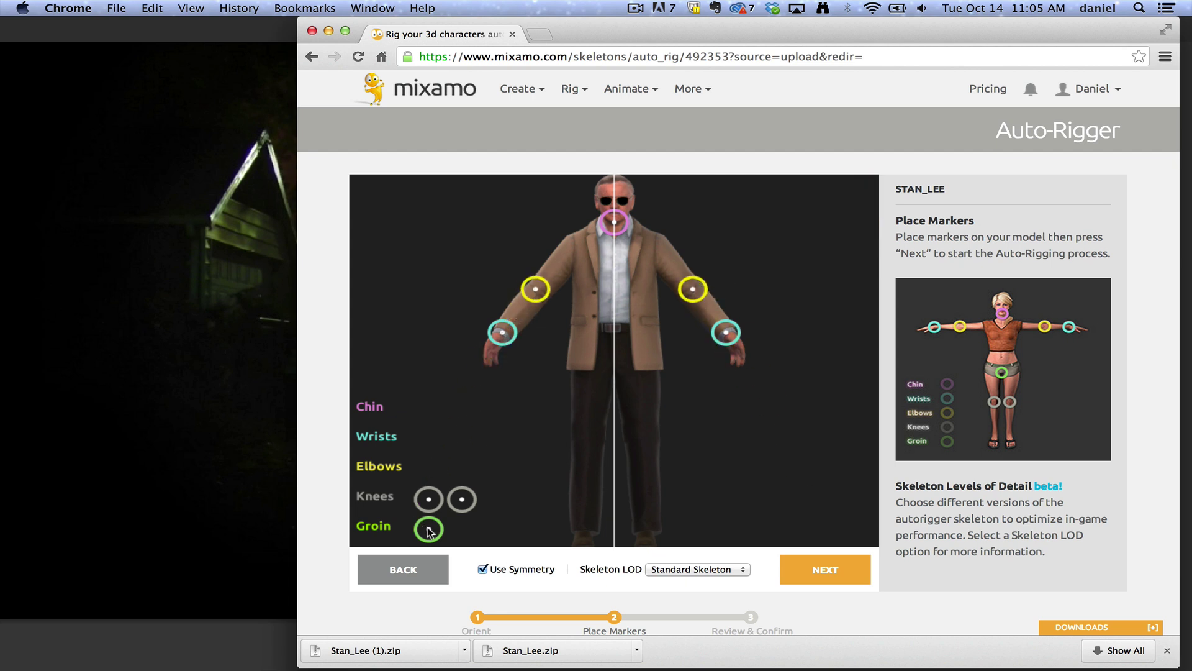
mouse_move(427, 528)
left_mouse_down()
mouse_move(620, 341)
mouse_move(612, 374)
left_mouse_up()
left_click_drag(460, 499, 584, 458)
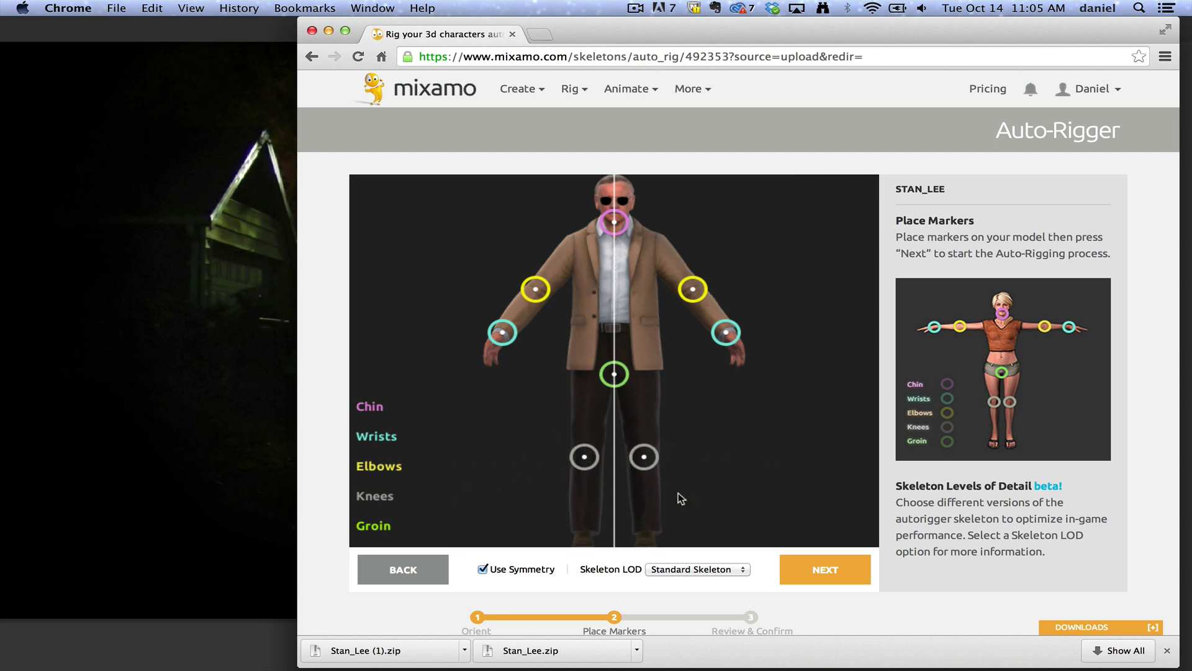
Run auto-rigging, orbit the rigged Stan_Lee model to check it, then finish rigging
left_click(803, 569)
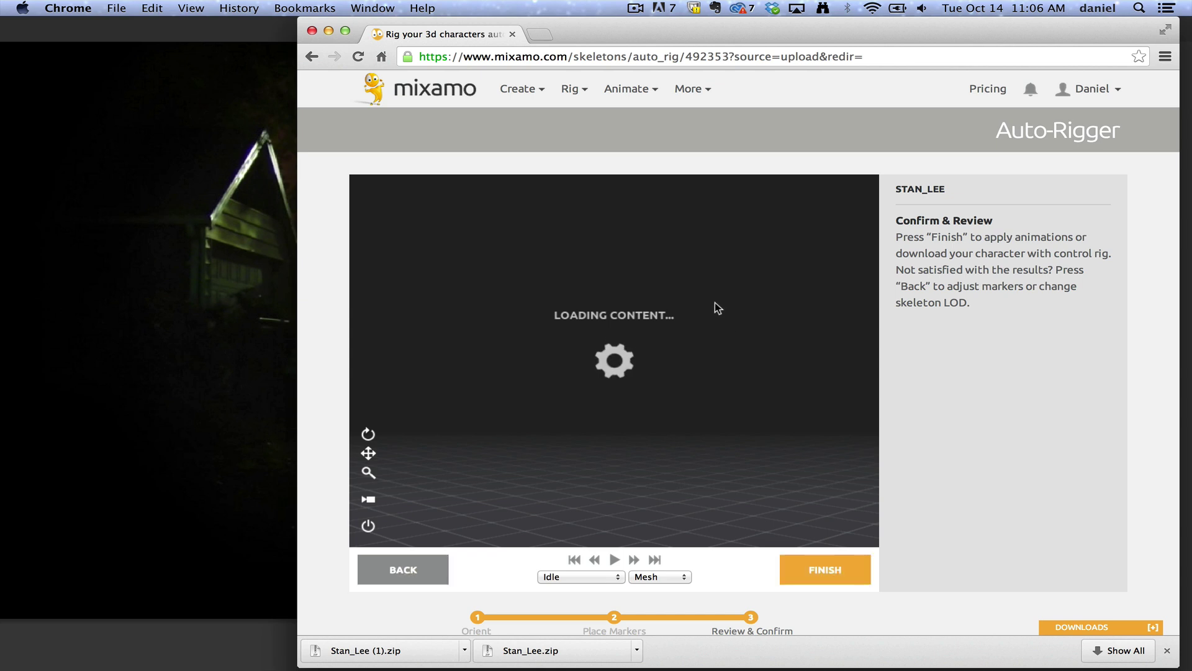
left_click_drag(718, 315, 513, 318)
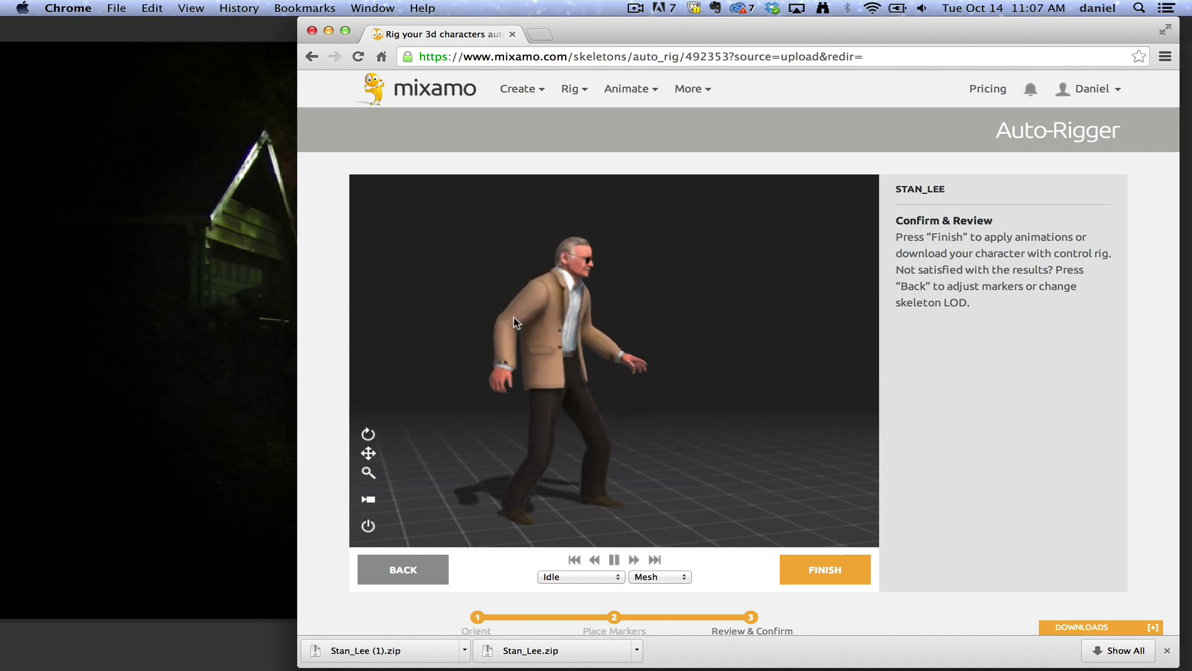
left_click_drag(653, 351, 590, 349)
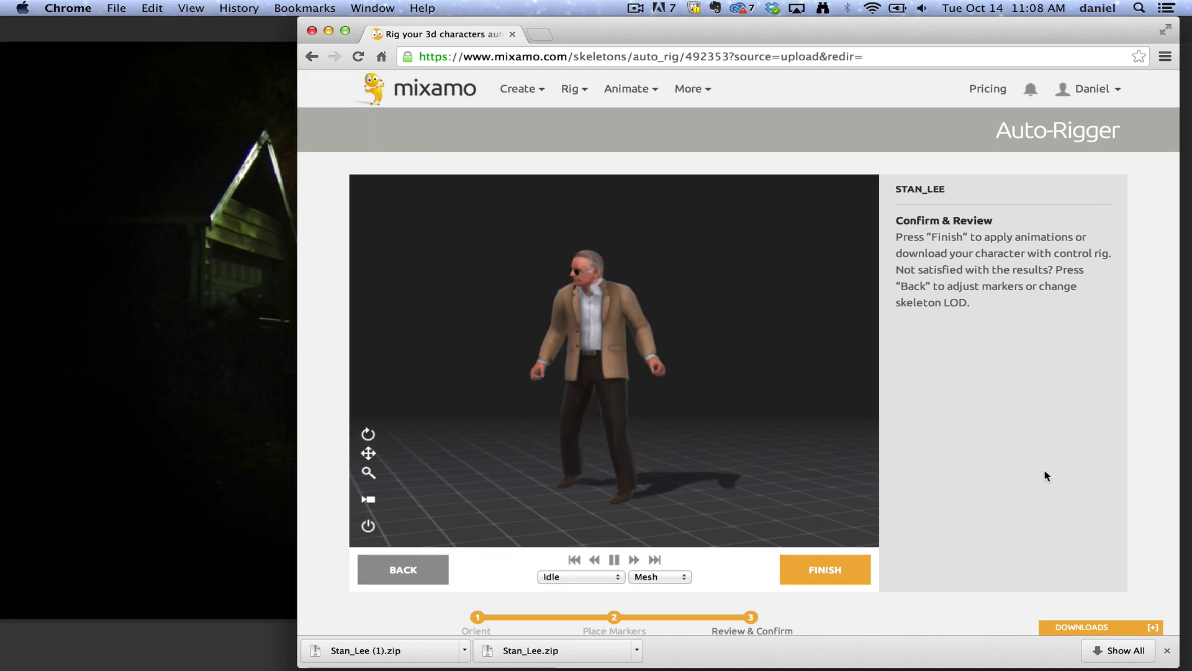
left_click(823, 572)
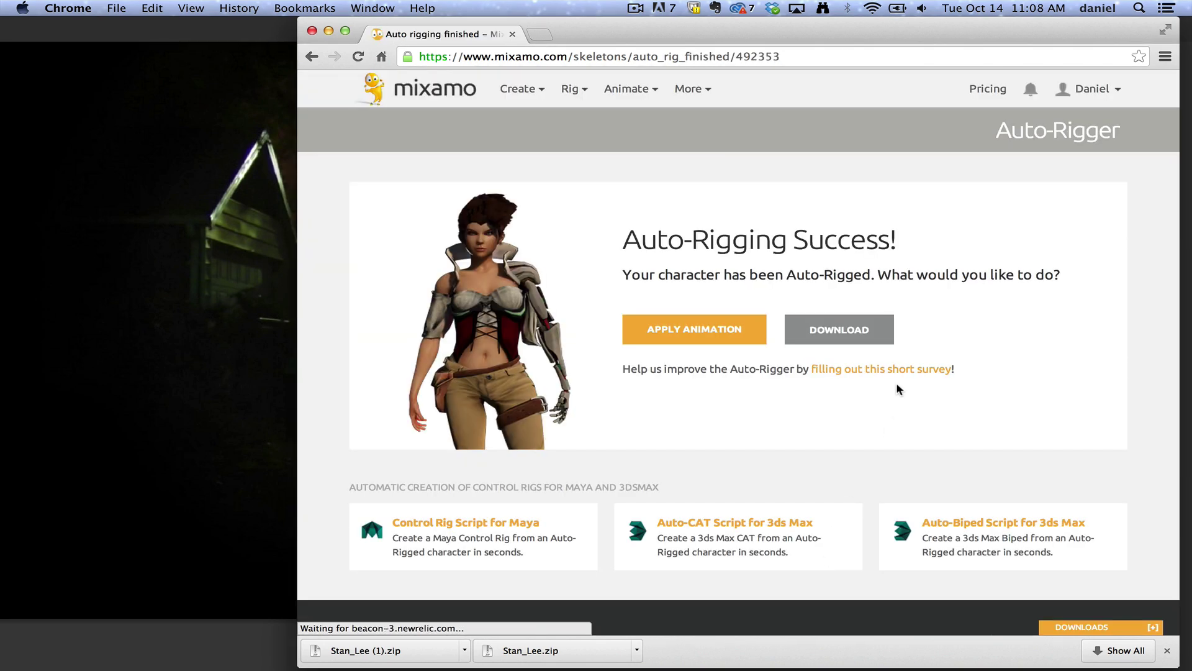
Open the animations library and filter it to the Dance genre's 134 motions
left_click(713, 331)
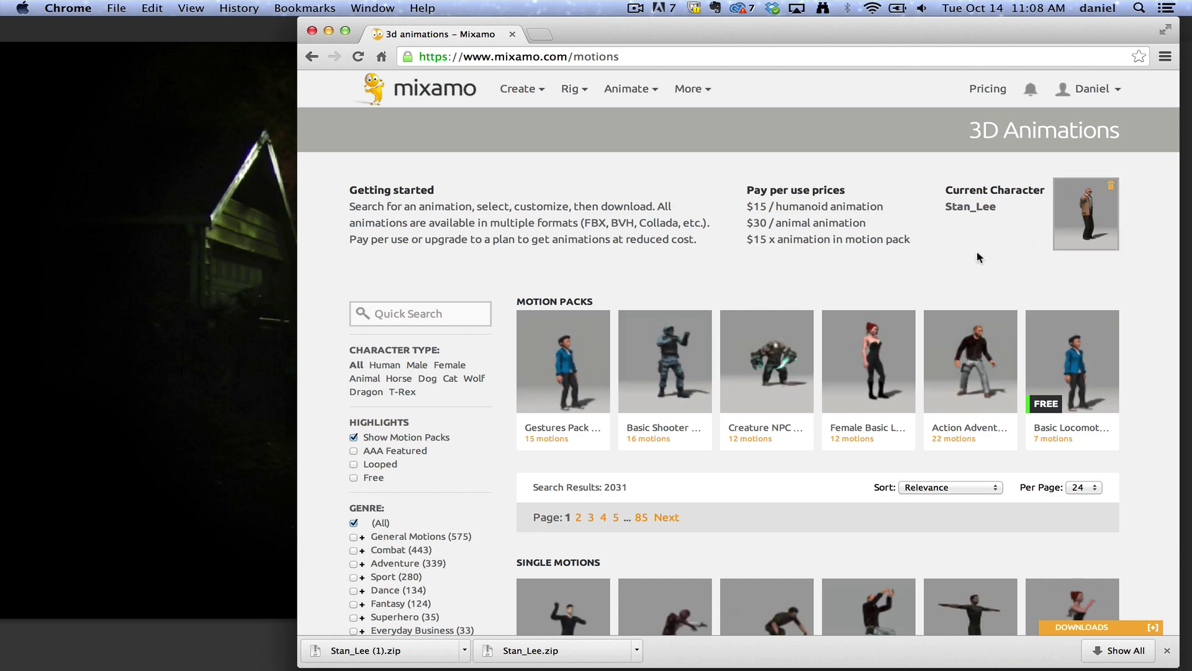
scroll(750, 344, "down", 5)
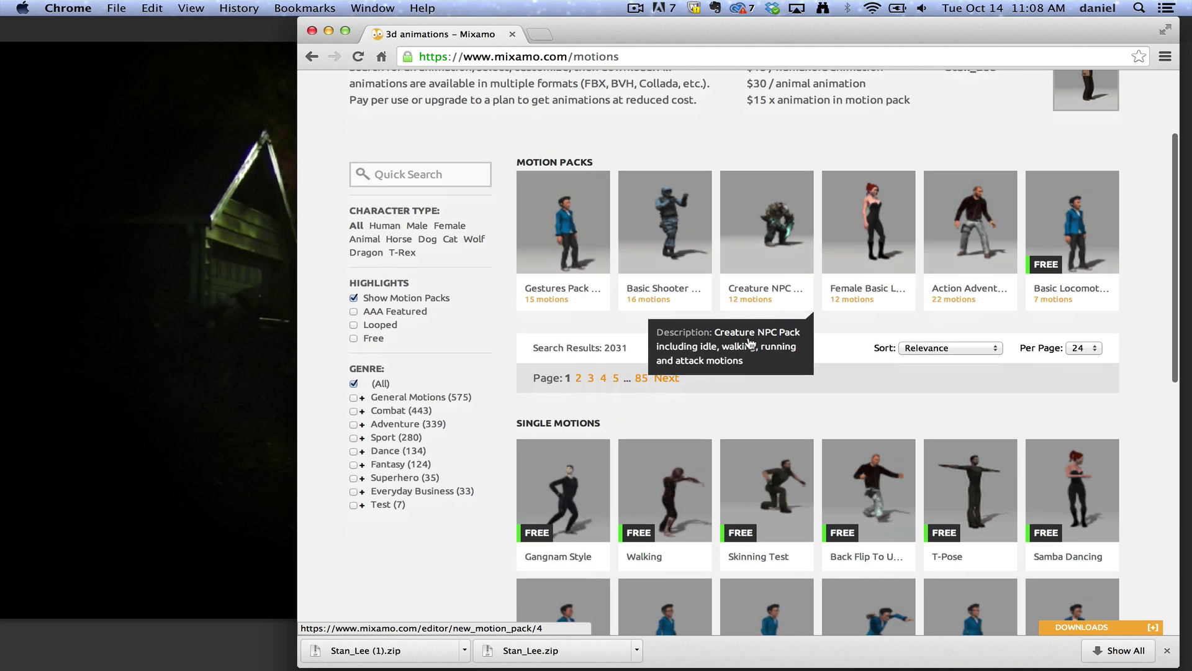
scroll(704, 405, "down", 2)
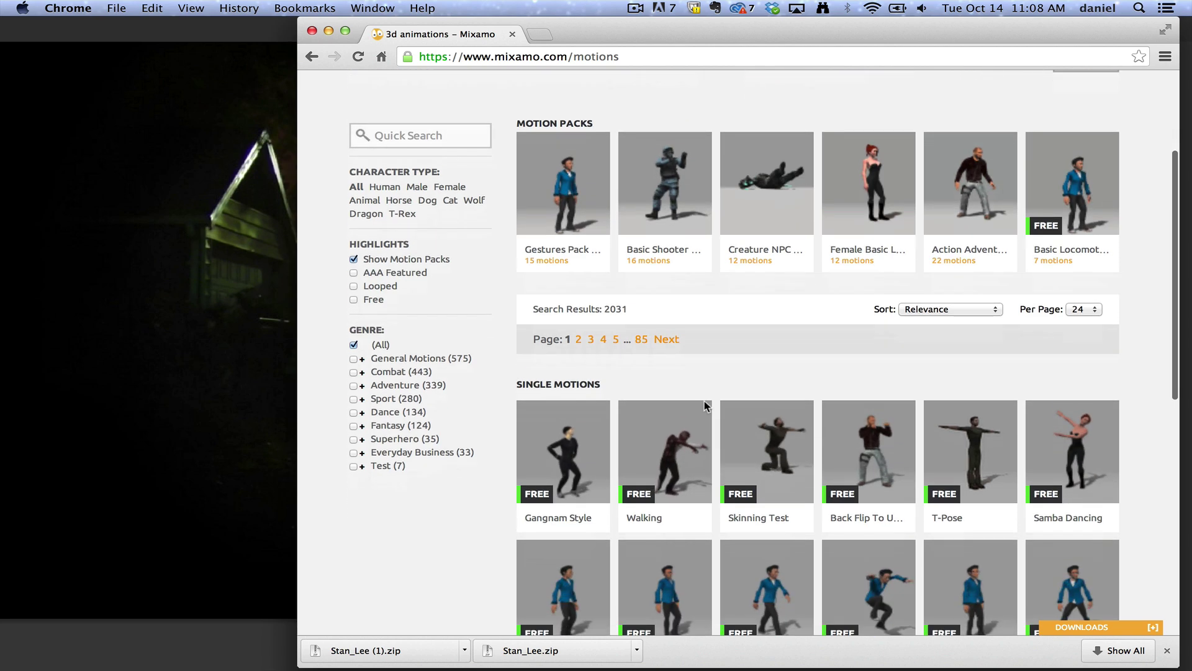
scroll(704, 405, "down", 3)
scroll(704, 404, "down", 3)
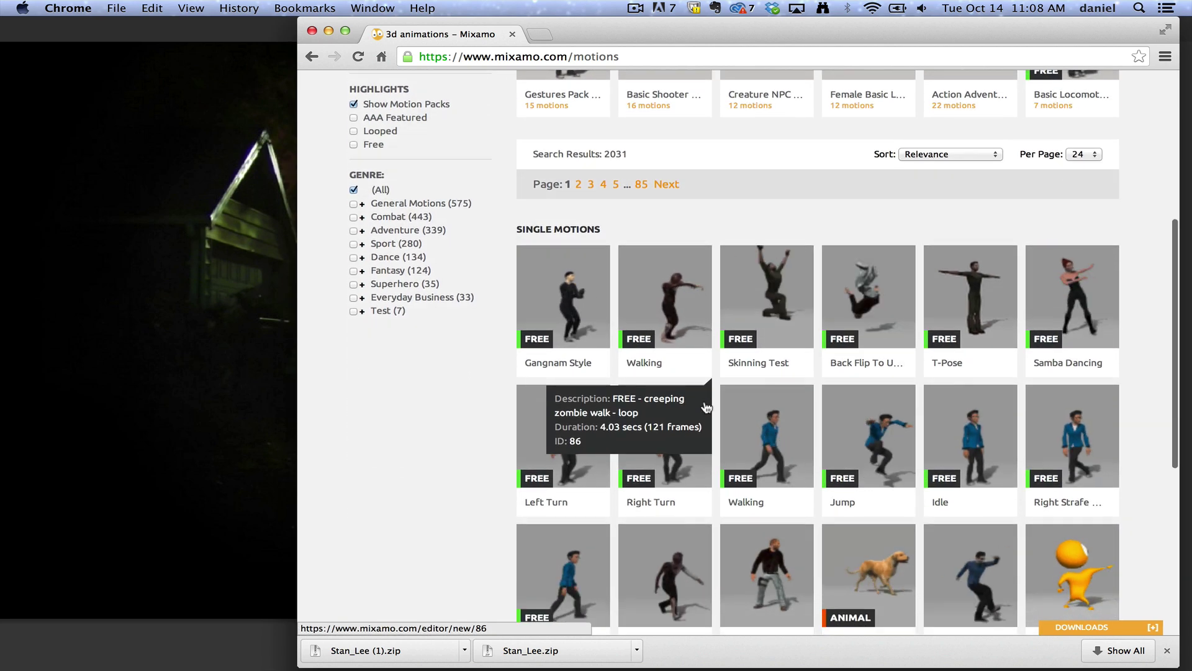
scroll(705, 404, "down", 3)
scroll(705, 405, "down", 2)
scroll(704, 405, "up", 2)
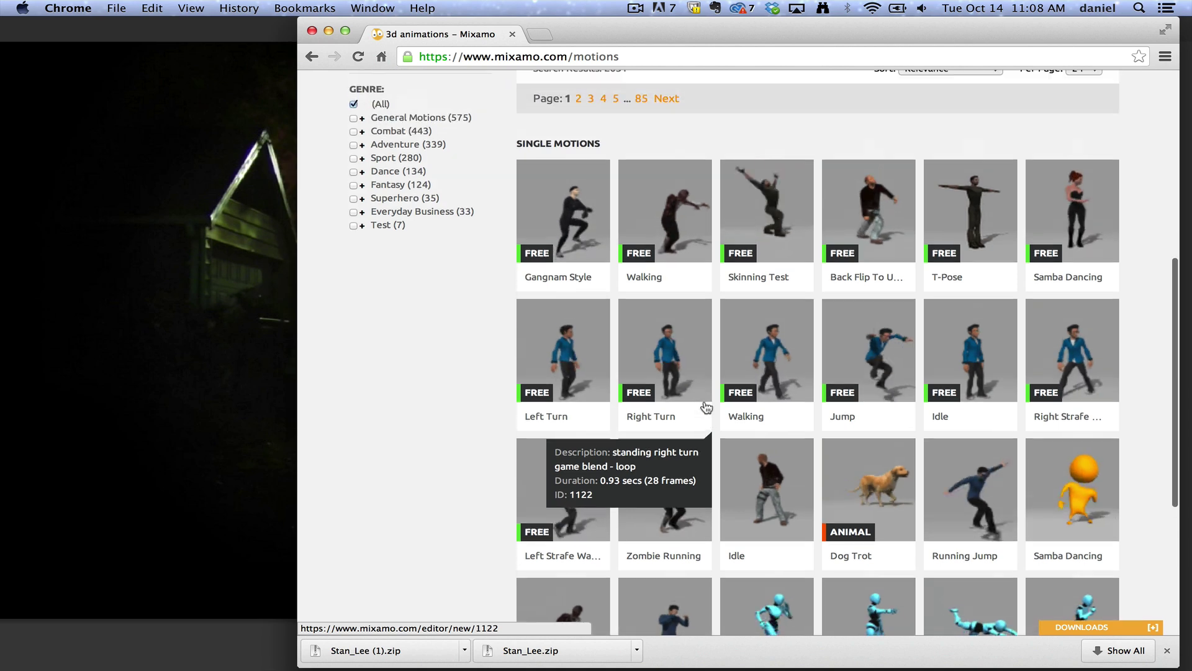
scroll(705, 406, "up", 1)
left_click(355, 196)
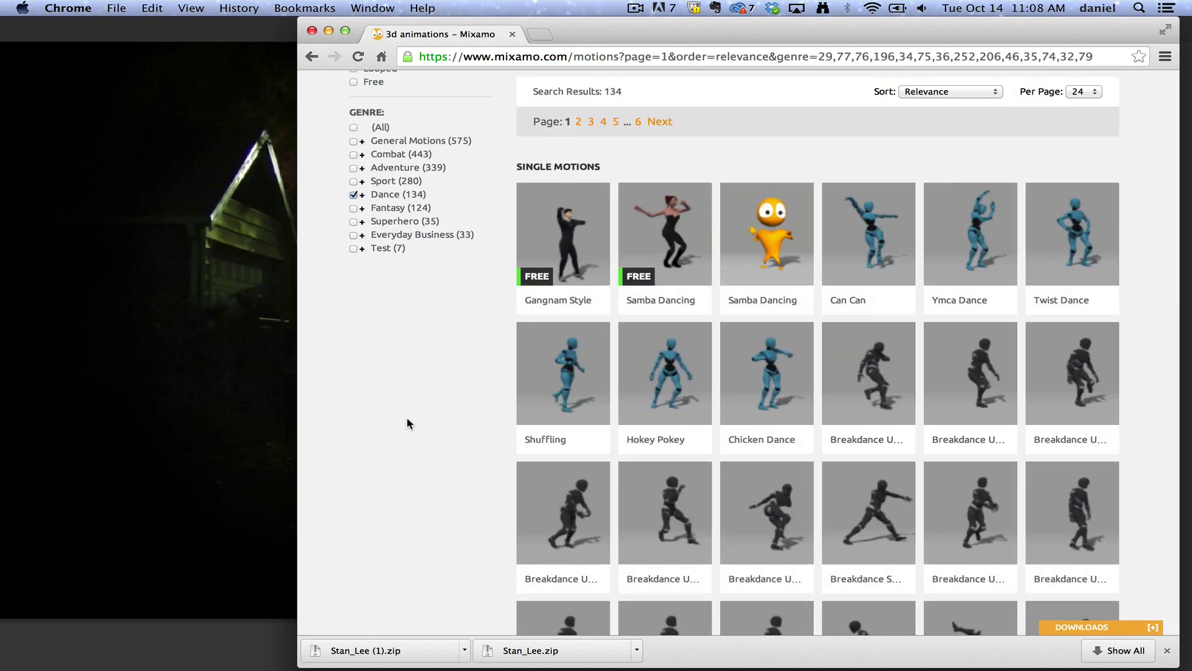
Apply Chicken Dance to Stan_Lee, save it as the chicken dance sequence, and open downloads
left_click(764, 368)
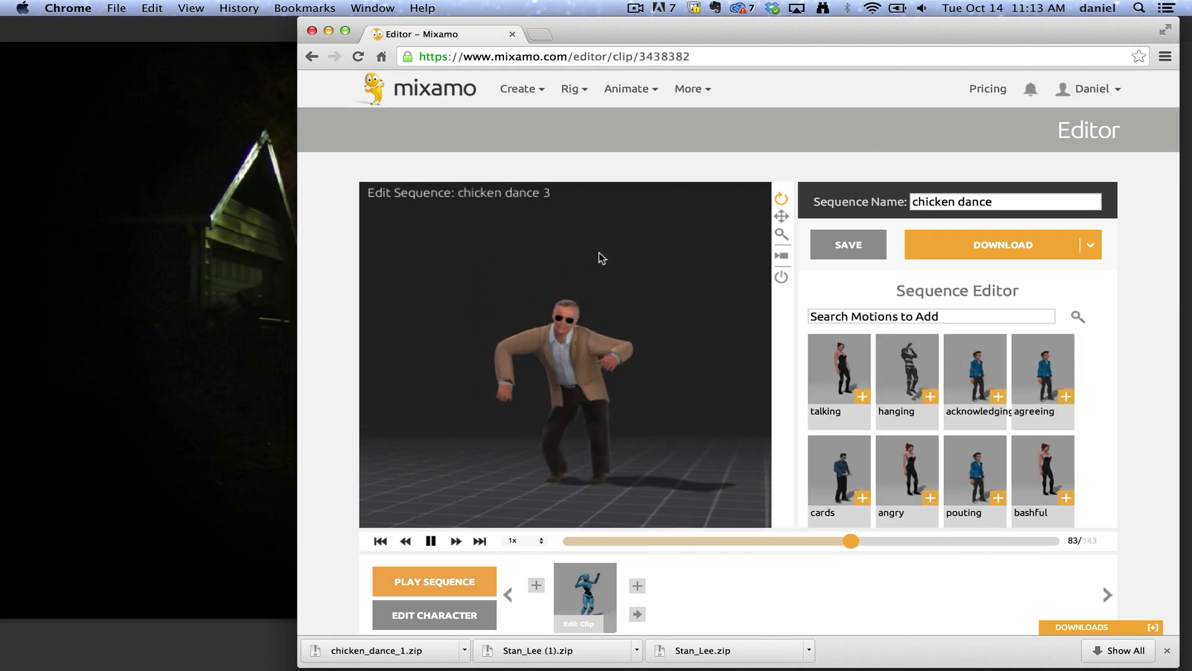
left_click(842, 248)
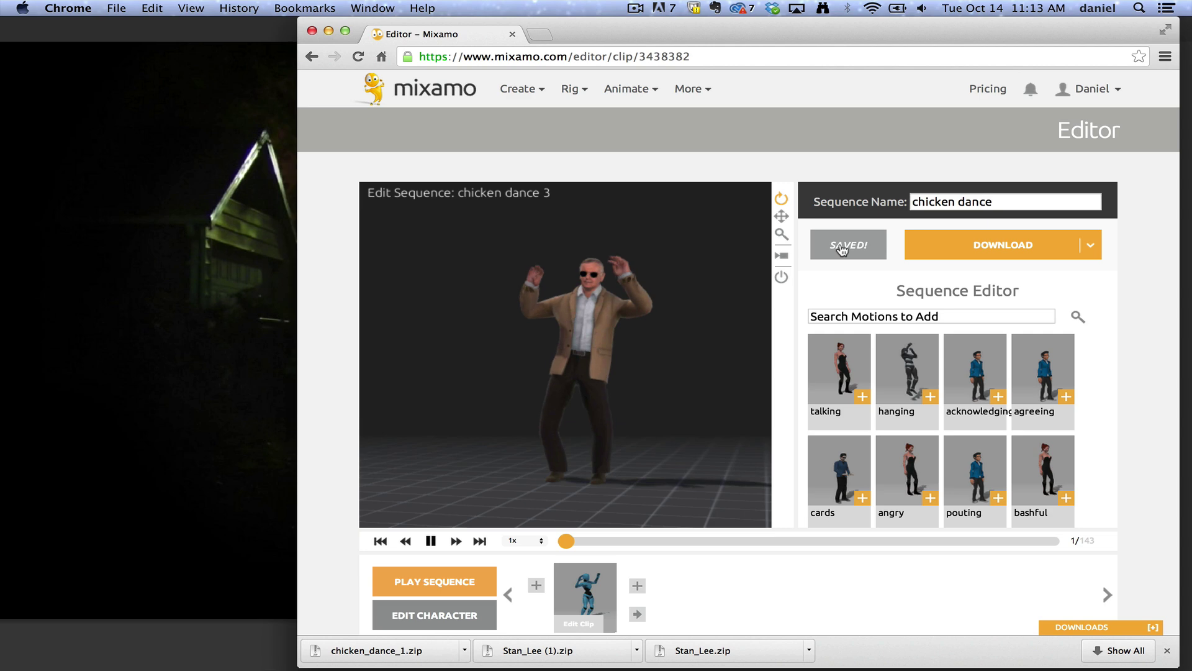
left_click(1002, 244)
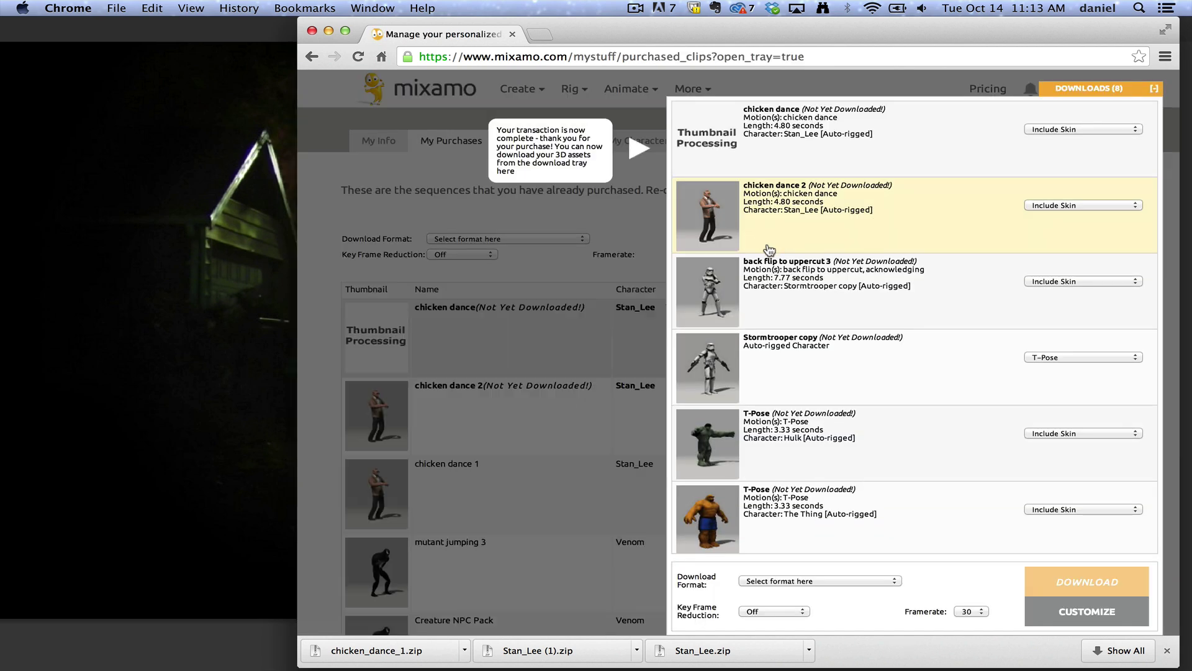
Download the chicken dance clip as Collada (.dae zipped), producing chicken_dance.zip
left_click(723, 145)
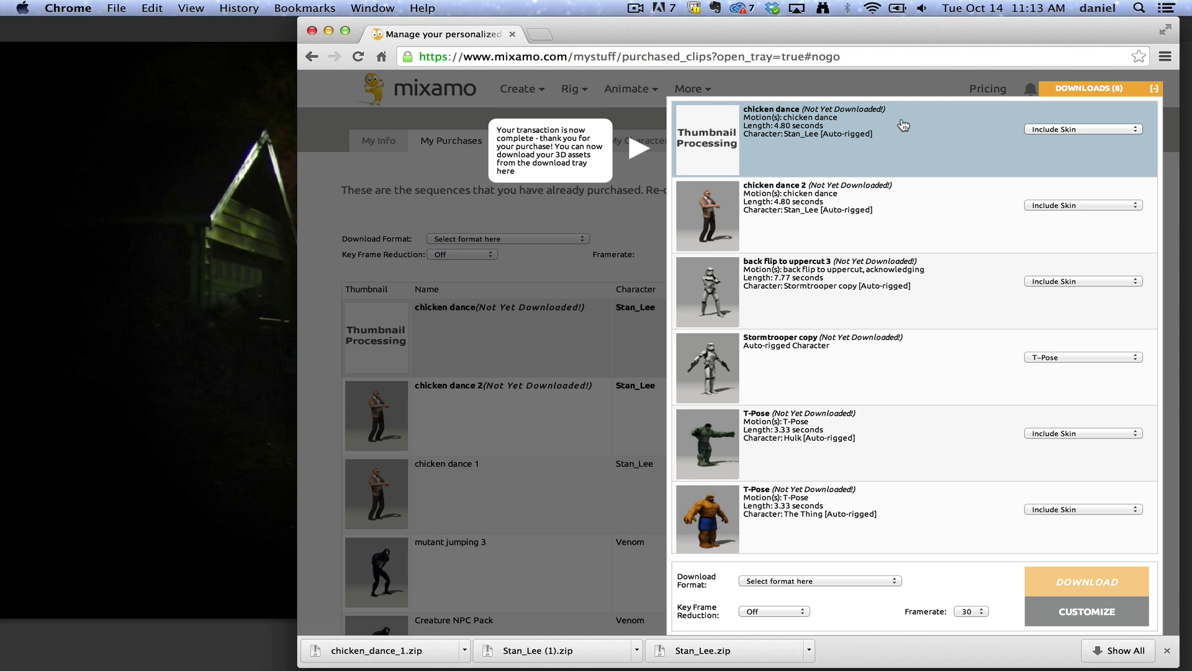
left_click(1079, 576)
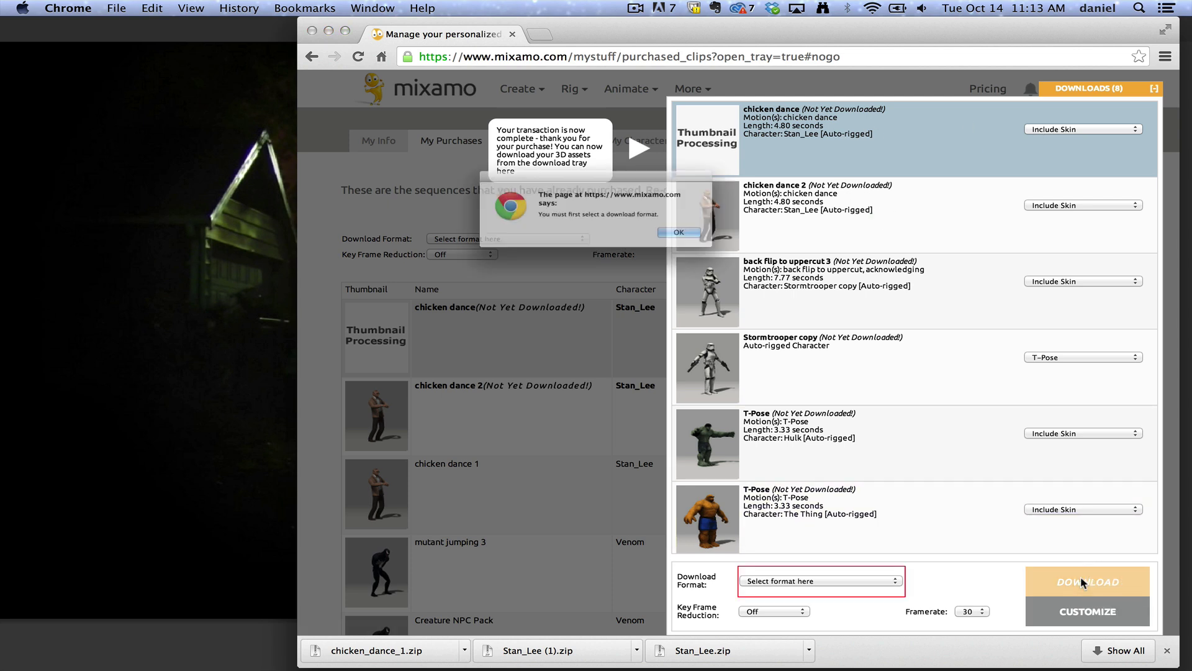
left_click(722, 244)
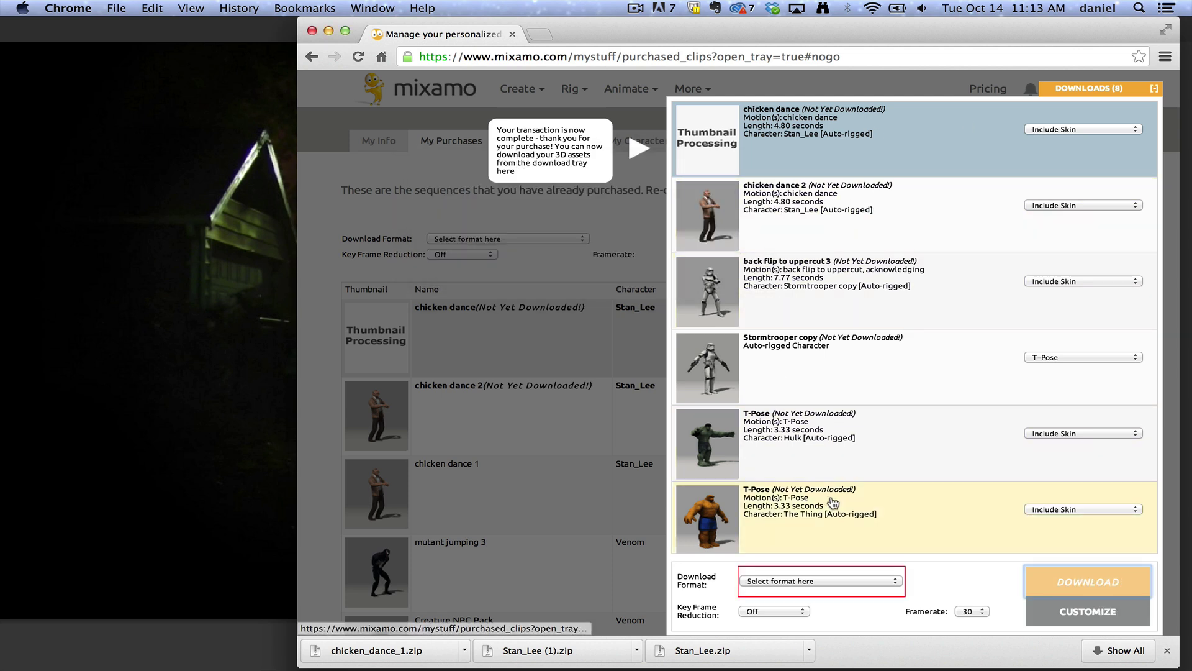
left_click(851, 580)
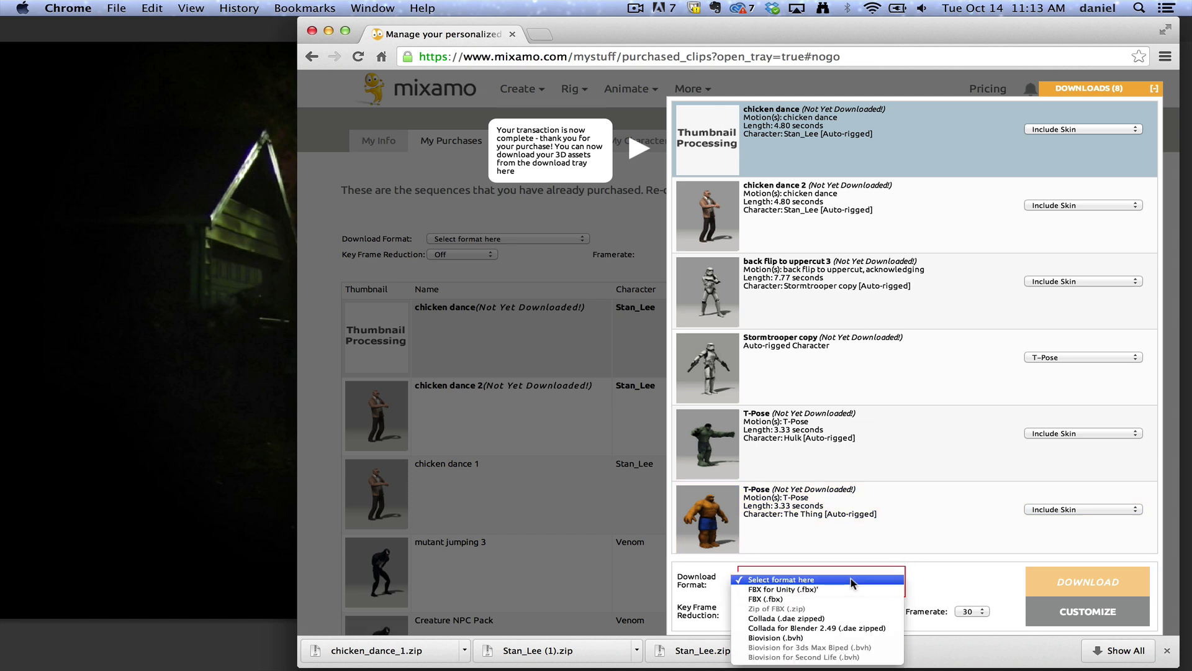
left_click(821, 618)
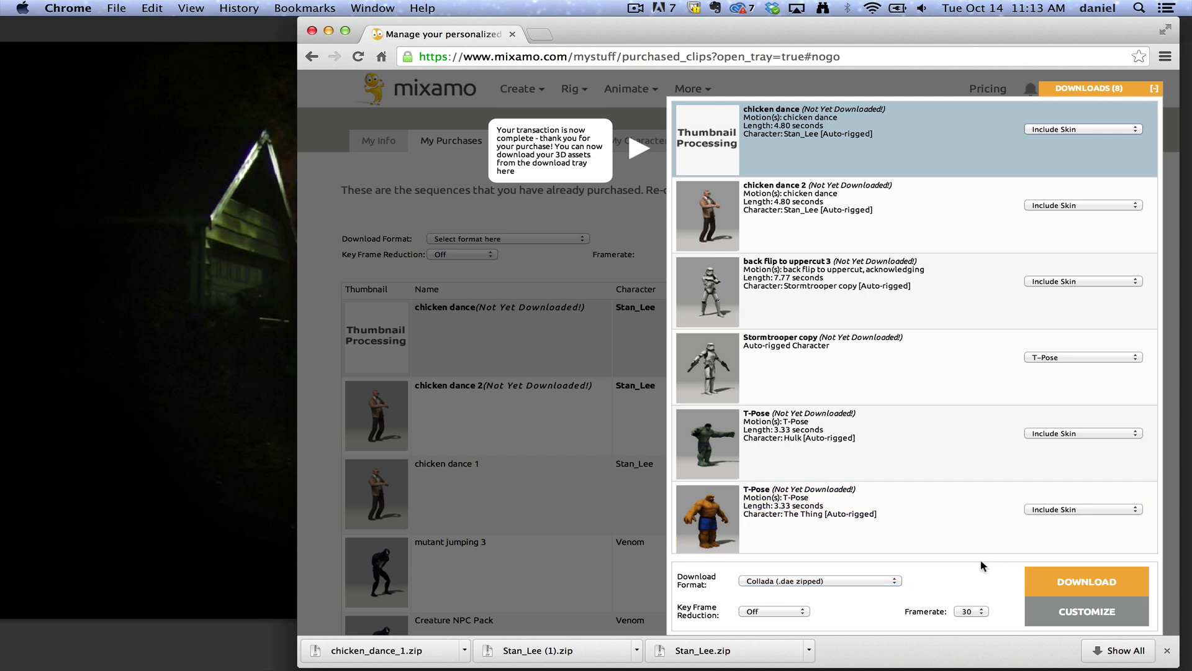
left_click(1062, 580)
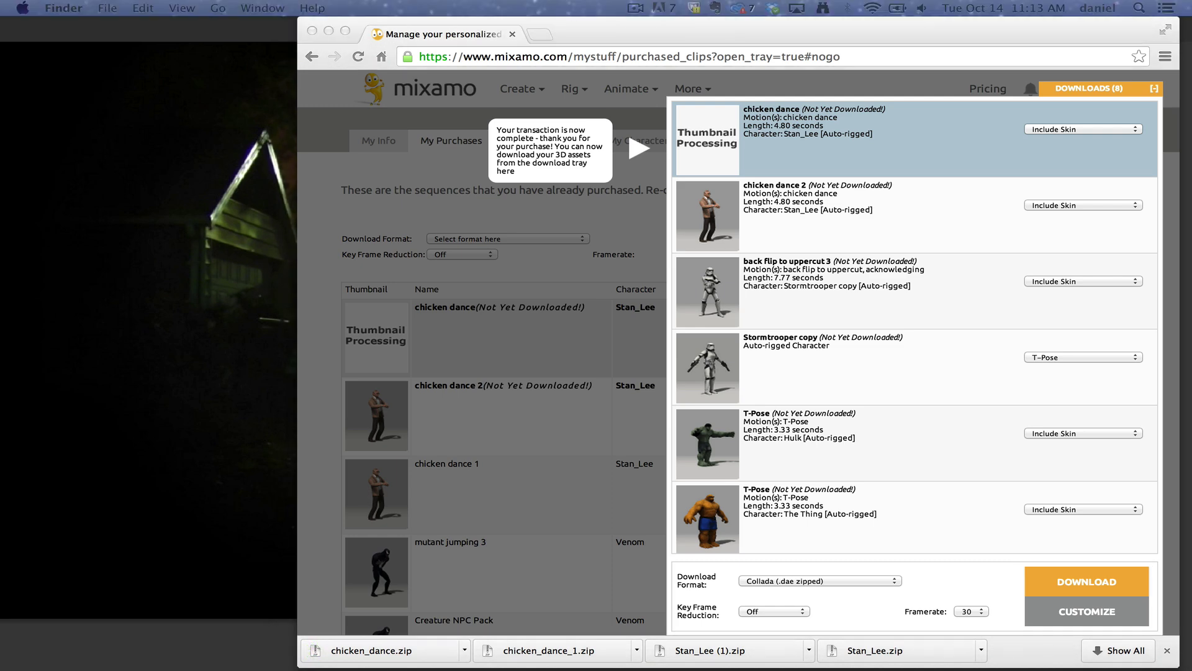
Return to the night-alley composition in Photoshop and move the playhead to the start
left_click(232, 296)
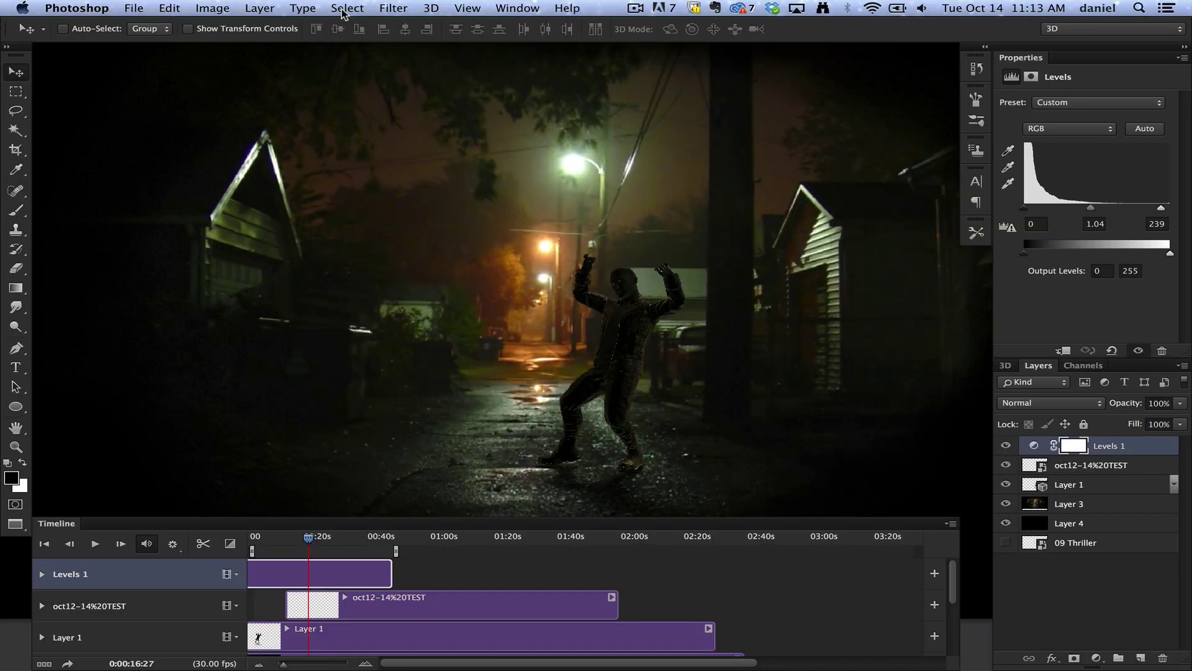
left_click(430, 8)
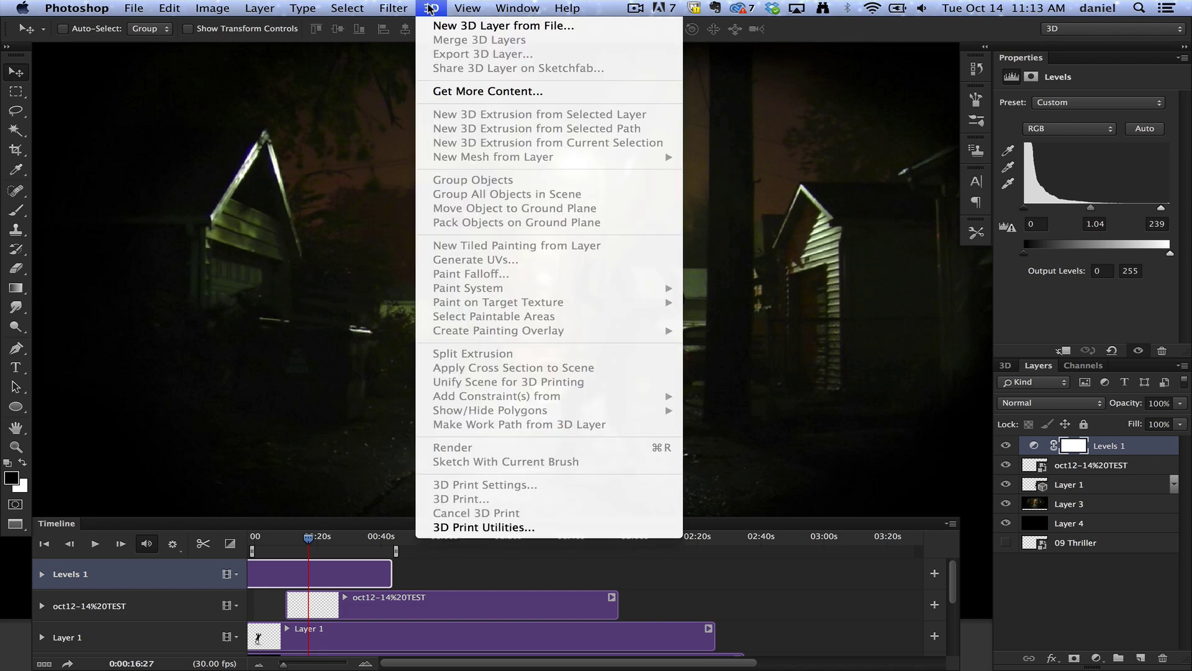
left_click(123, 139)
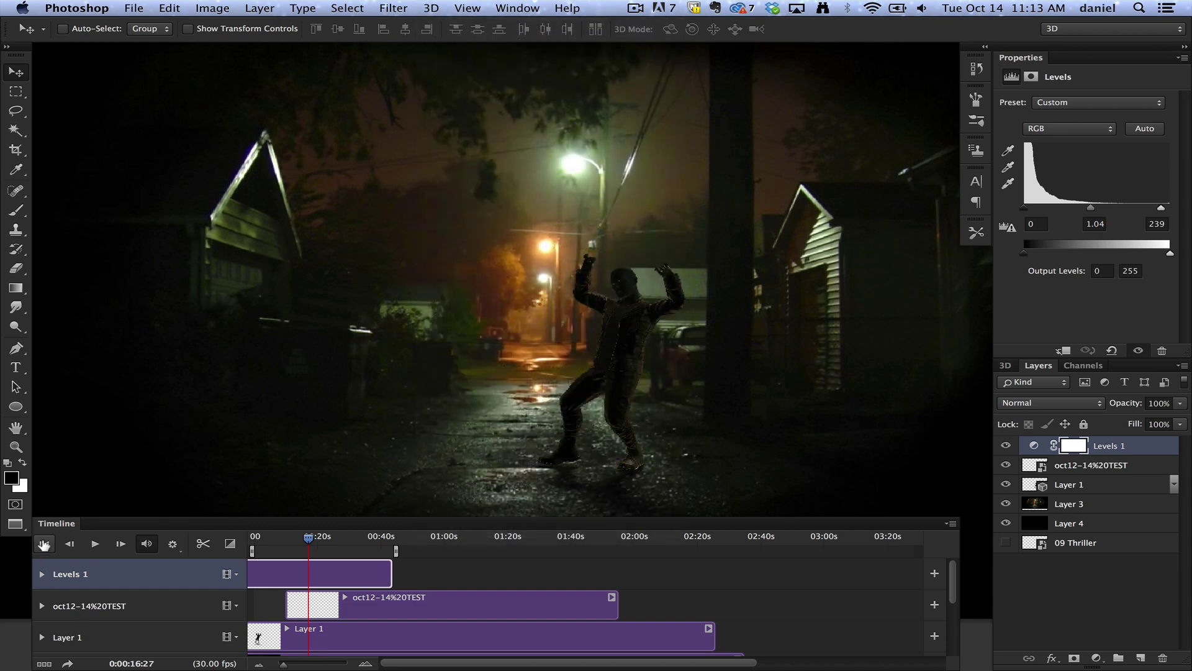
left_click(45, 544)
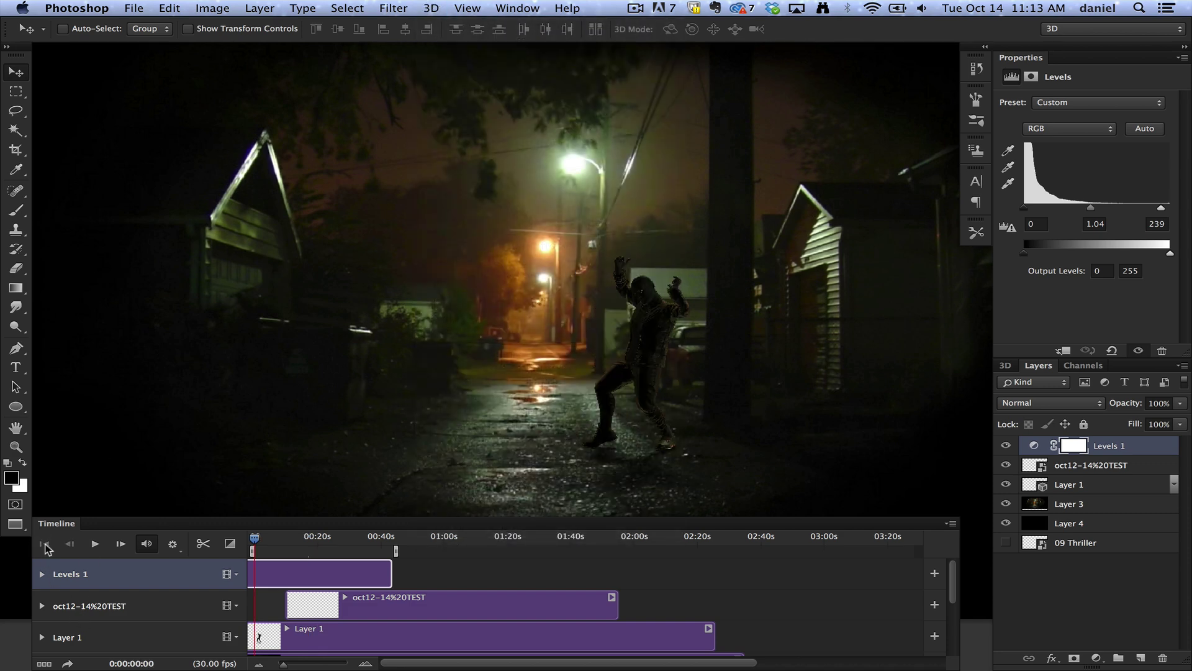
Add Desktop/chicken_dance/chicken_dance.dae as a new 3D layer from file
left_click(433, 8)
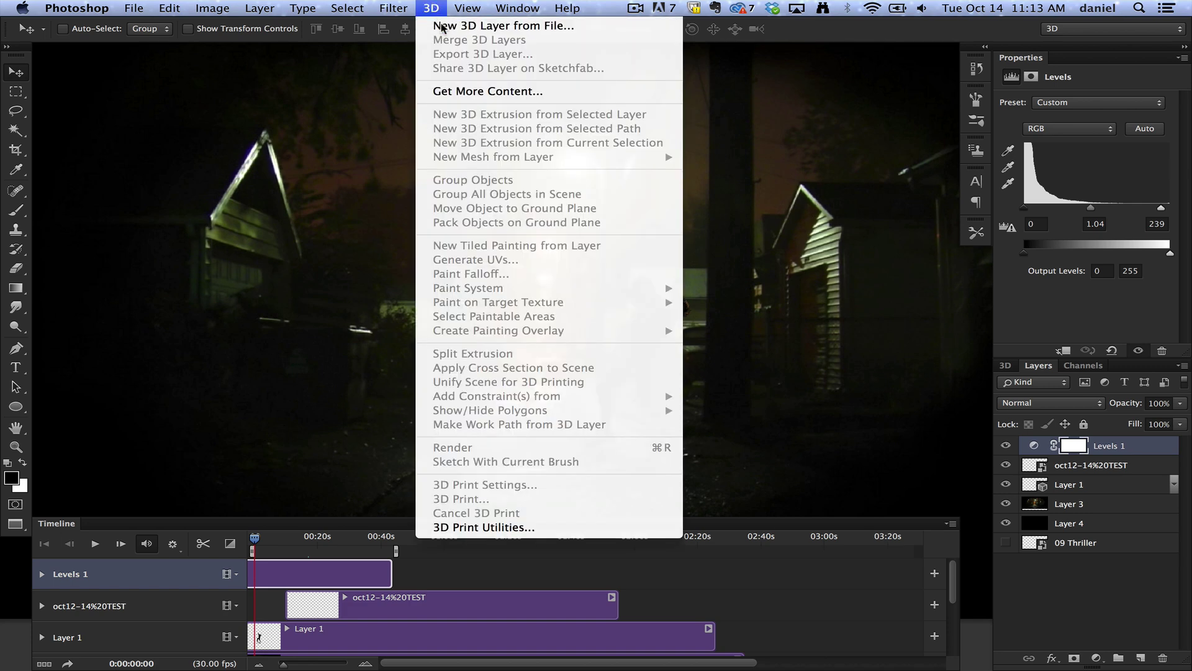
left_click(442, 28)
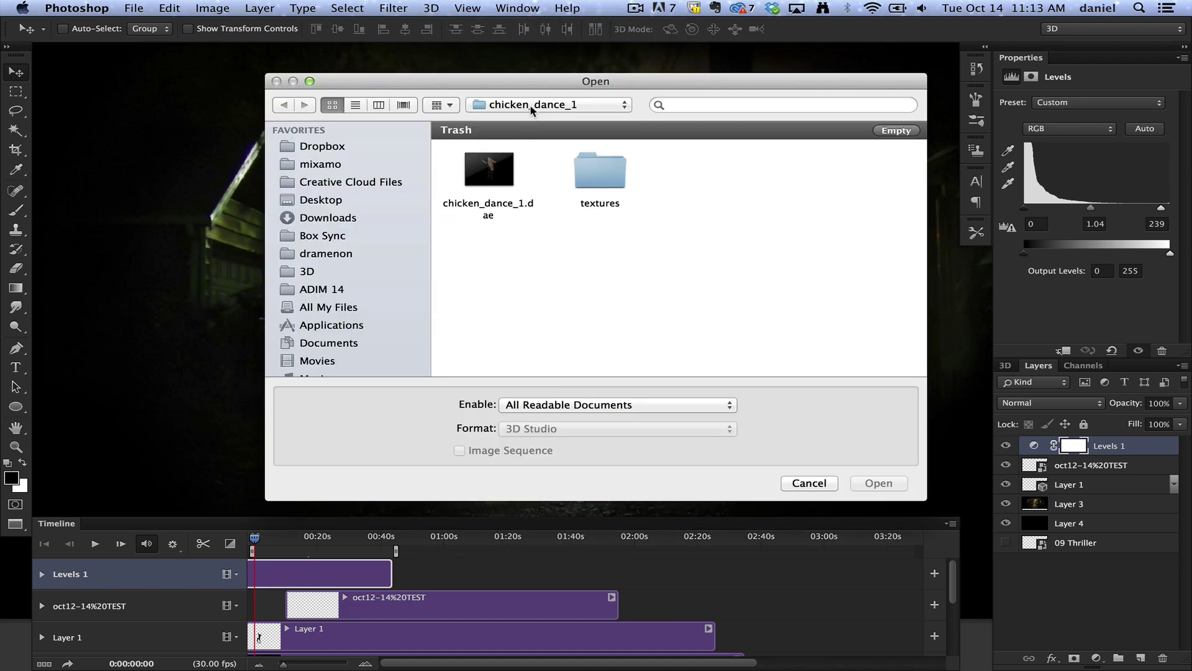
left_click(532, 105)
left_click(309, 204)
left_click(311, 201)
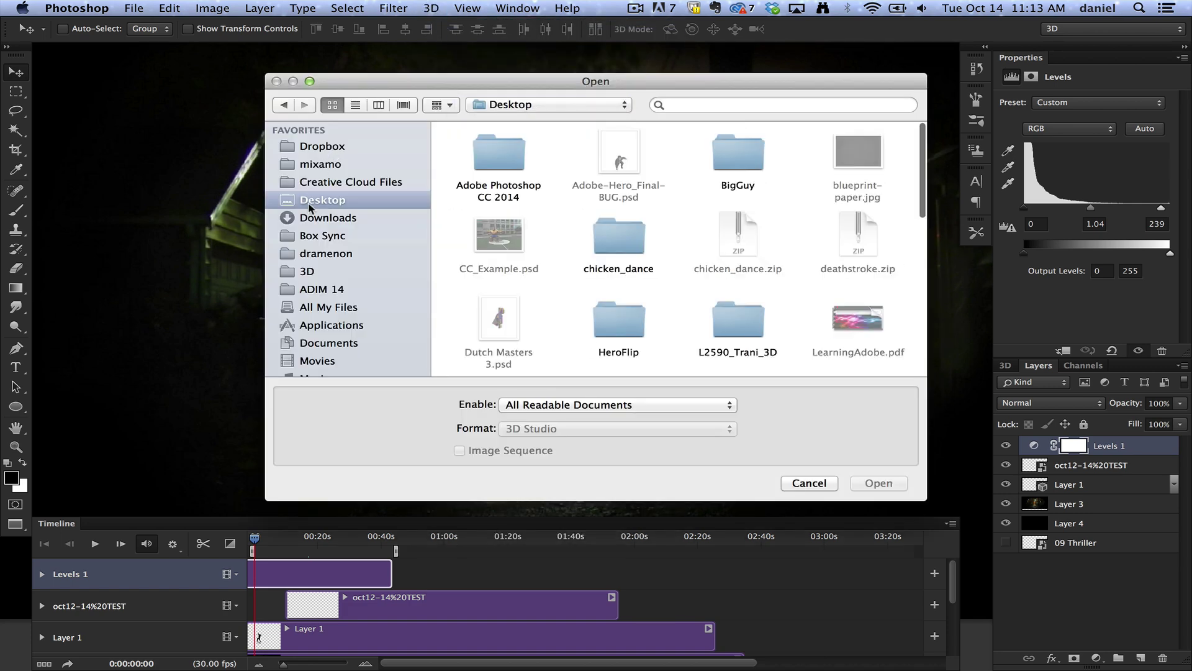
double_click(615, 235)
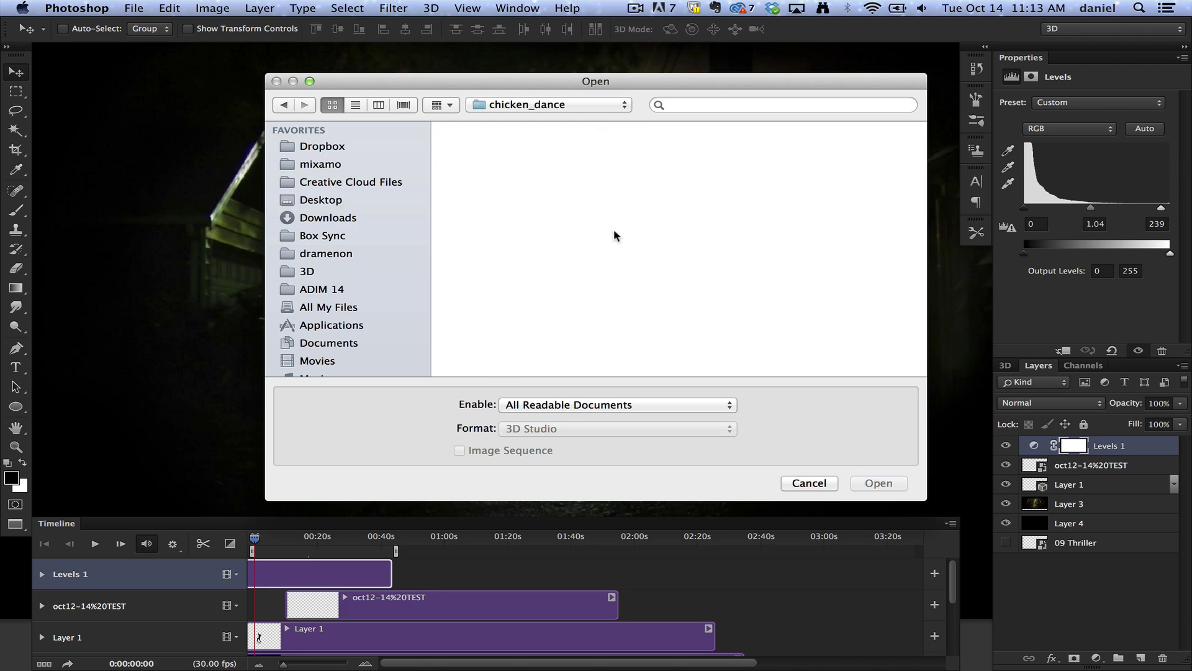
left_click(504, 158)
double_click(489, 151)
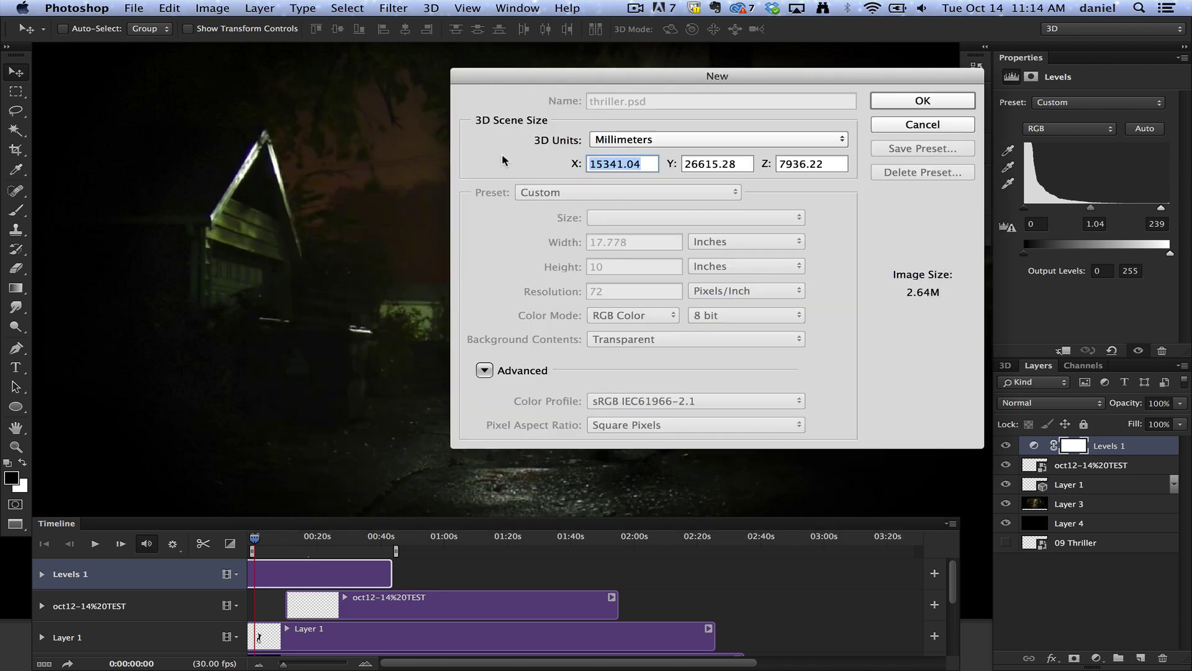
Add the chicken_dance 3D layer at default scene size and preview its dance along the timeline
left_click(898, 103)
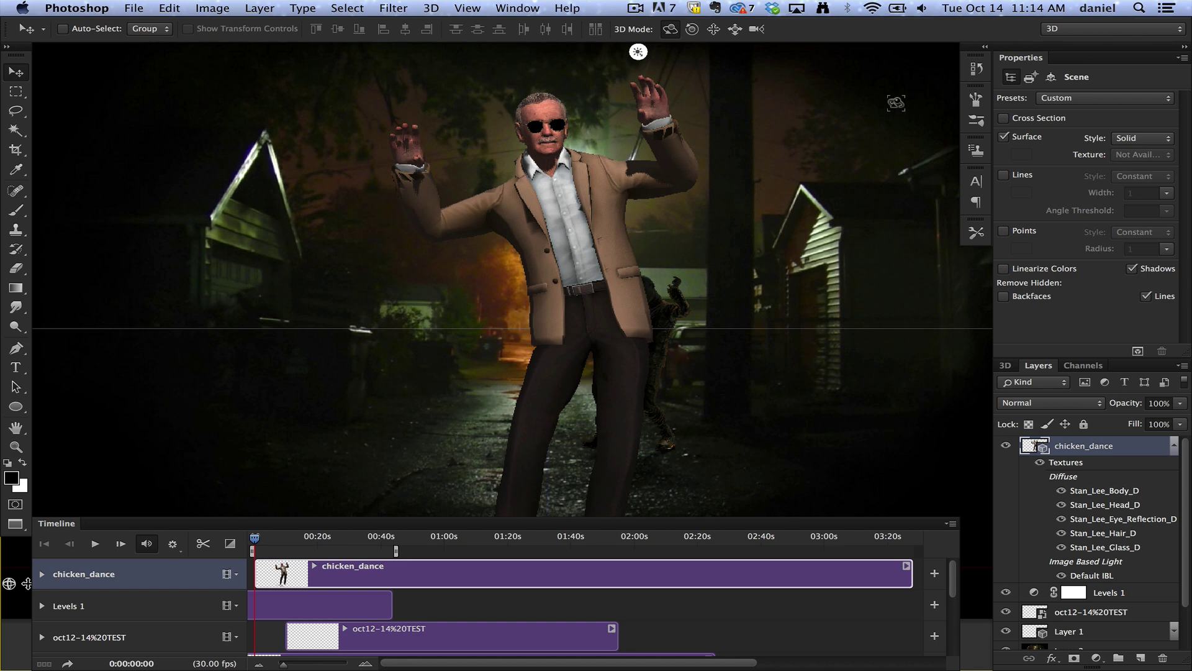
key("space")
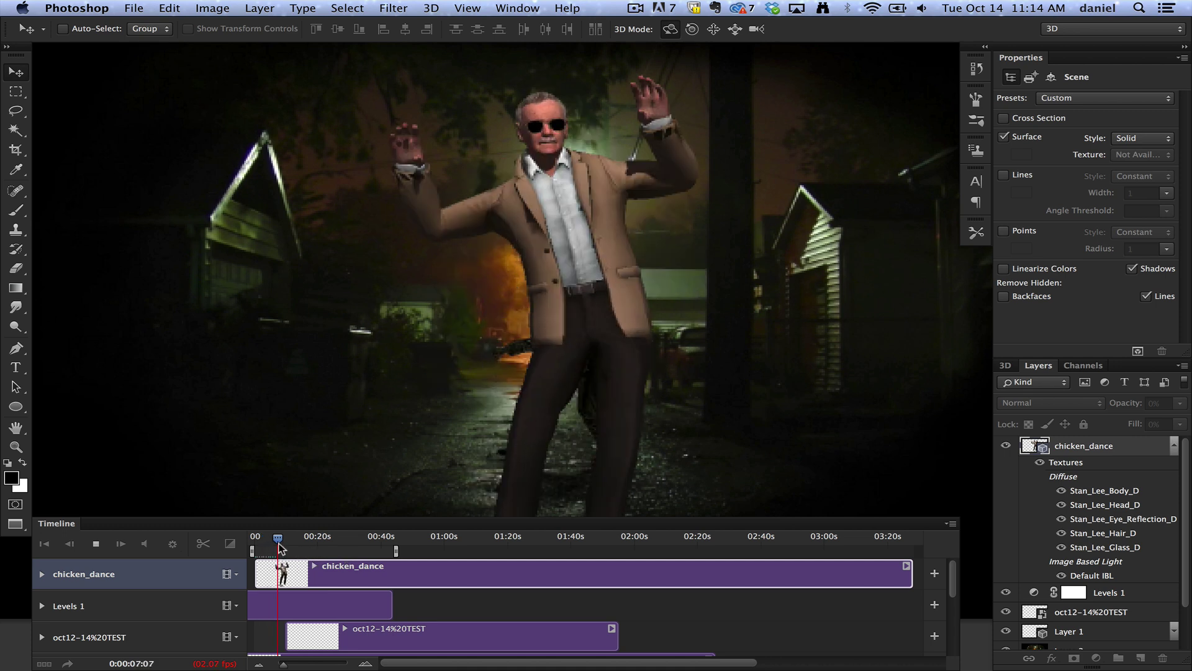
left_click(330, 538)
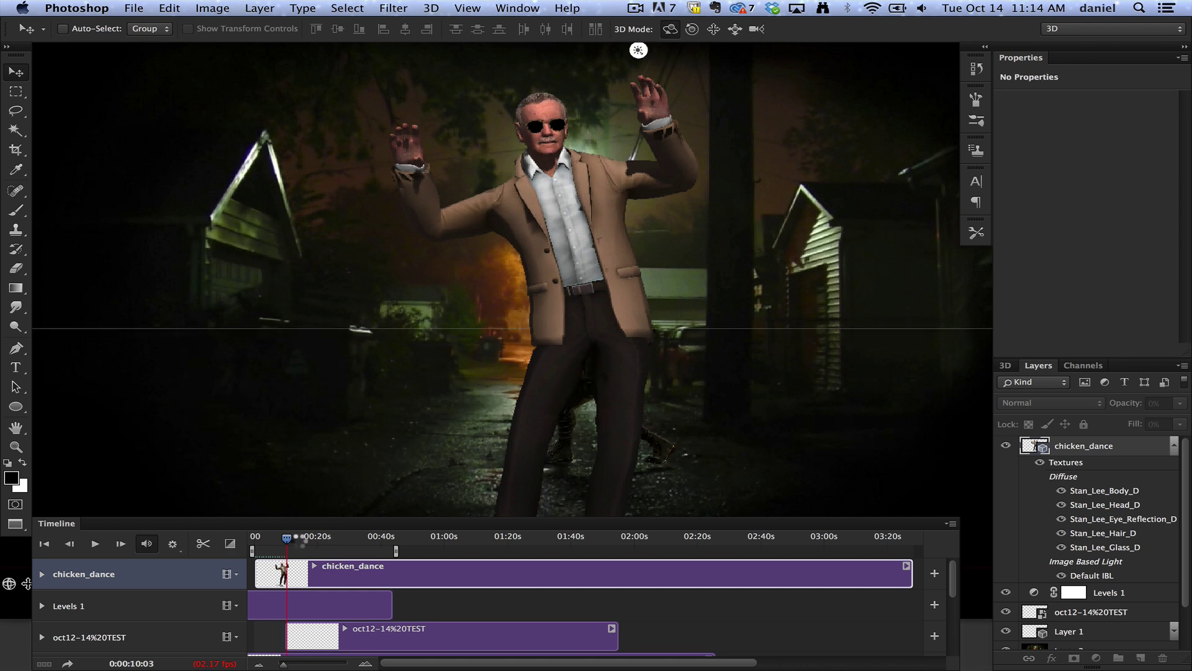
left_click_drag(330, 538, 254, 538)
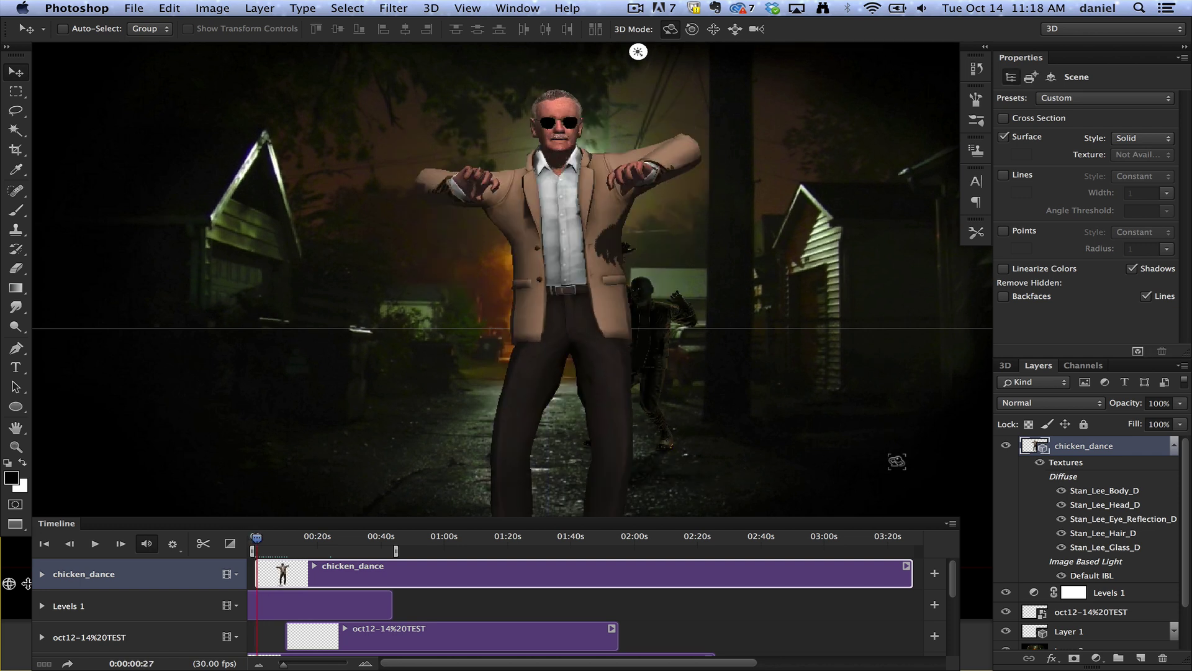